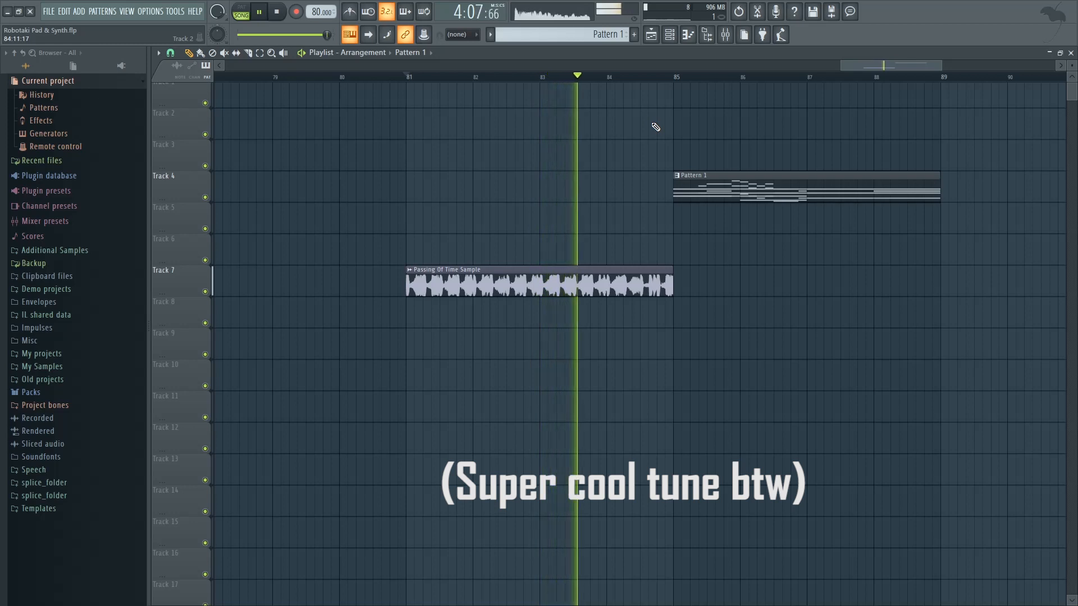
Stop the sample playback and play the Pattern 1 clip from bar 85
key(space)
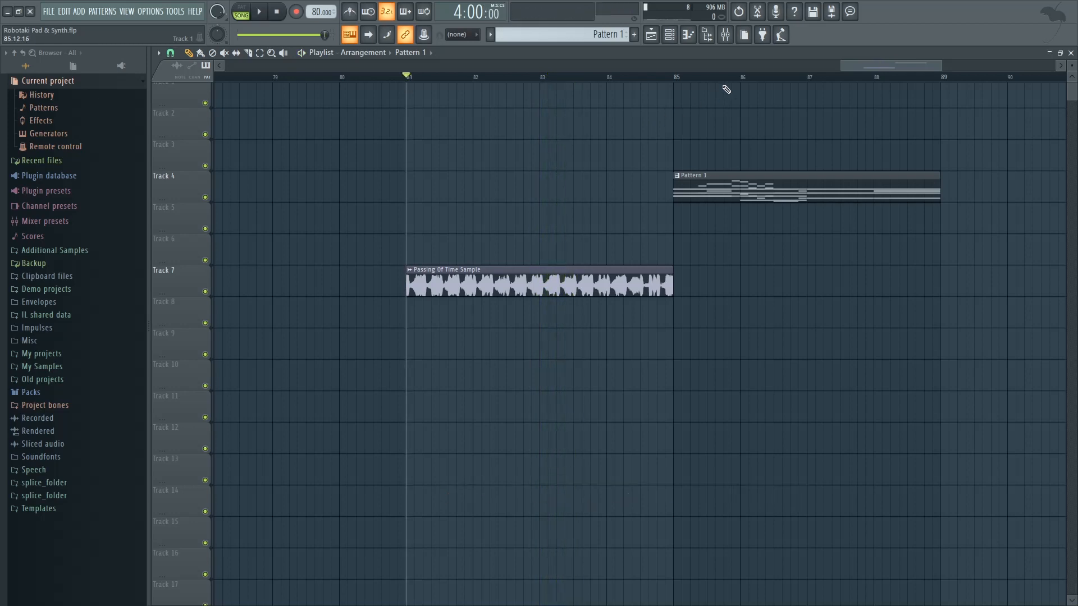
click(679, 78)
key(space)
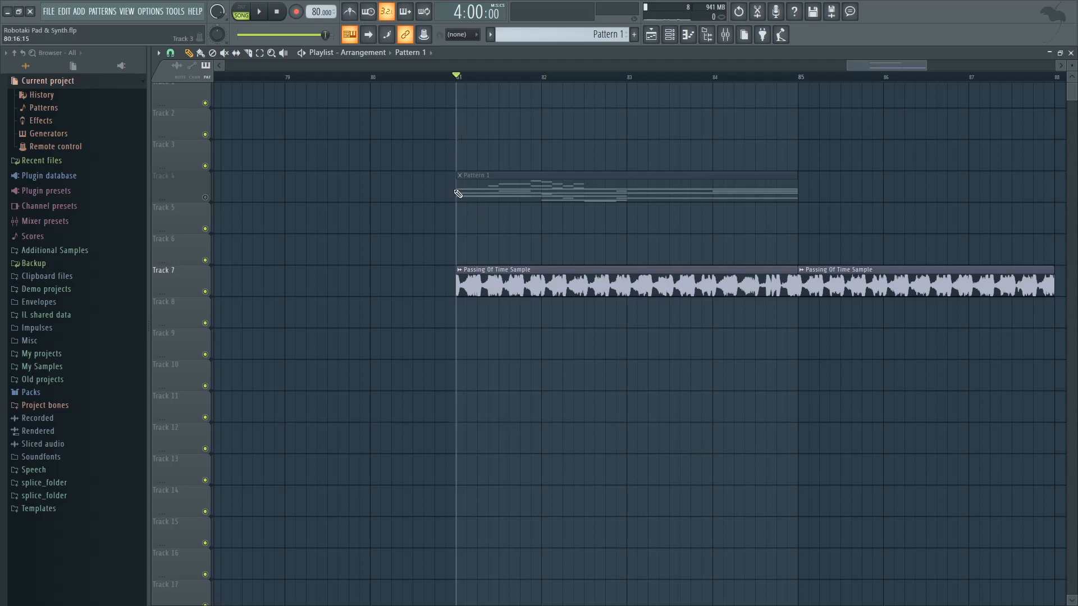
Play the Passing Of Time Sample on Track 7 from bar 81, jumping ahead to bars 82, 83 and 84
key(space)
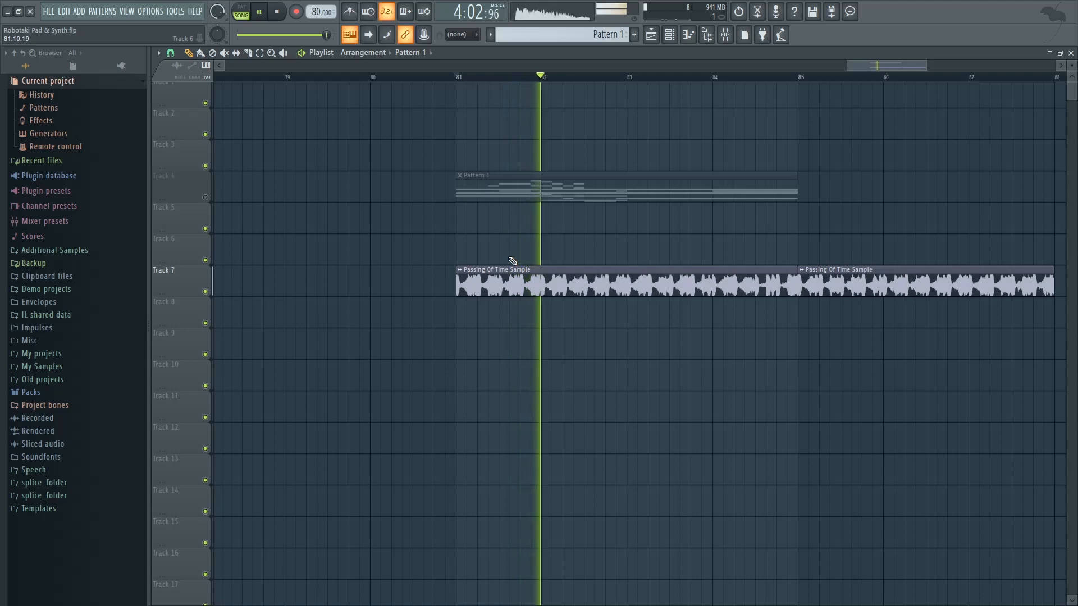
key(space)
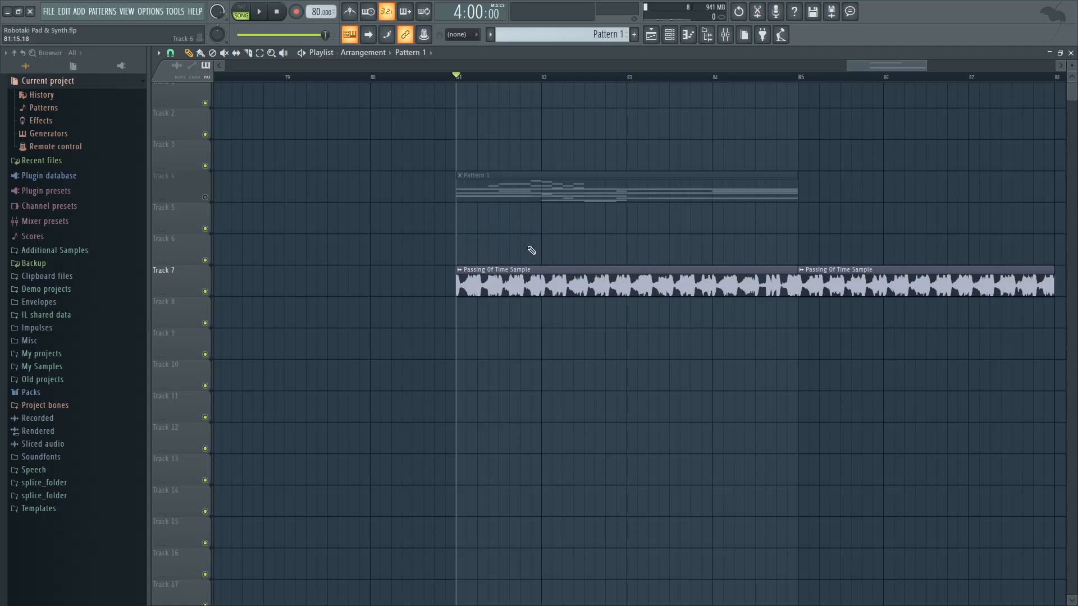
key(space)
click(545, 77)
click(629, 77)
click(710, 77)
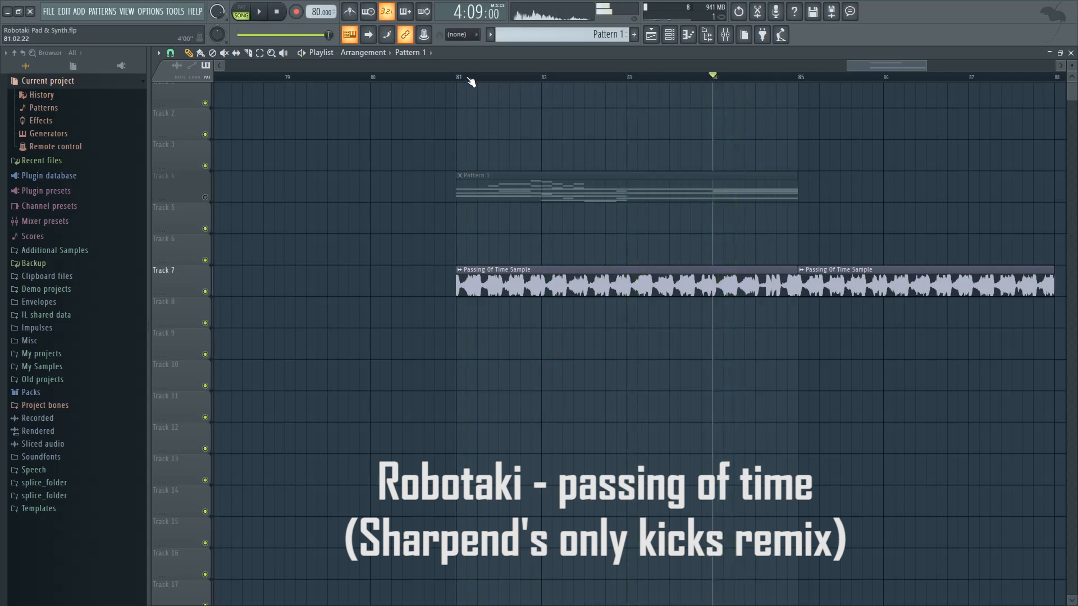
key(space)
Replay the opening of the sample from just after bar 81
click(467, 76)
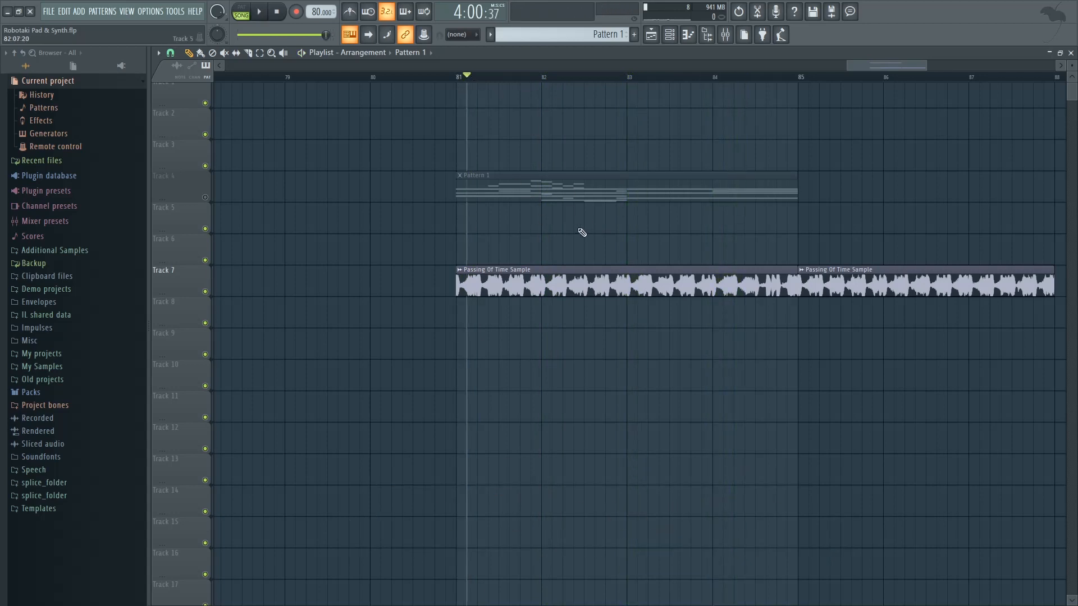
key(space)
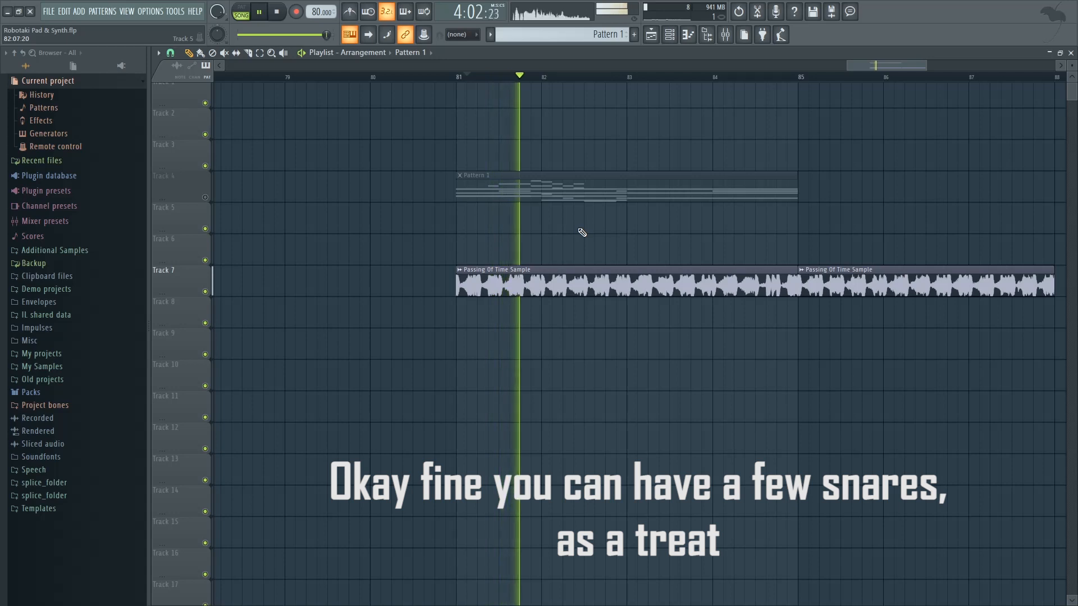
key(space)
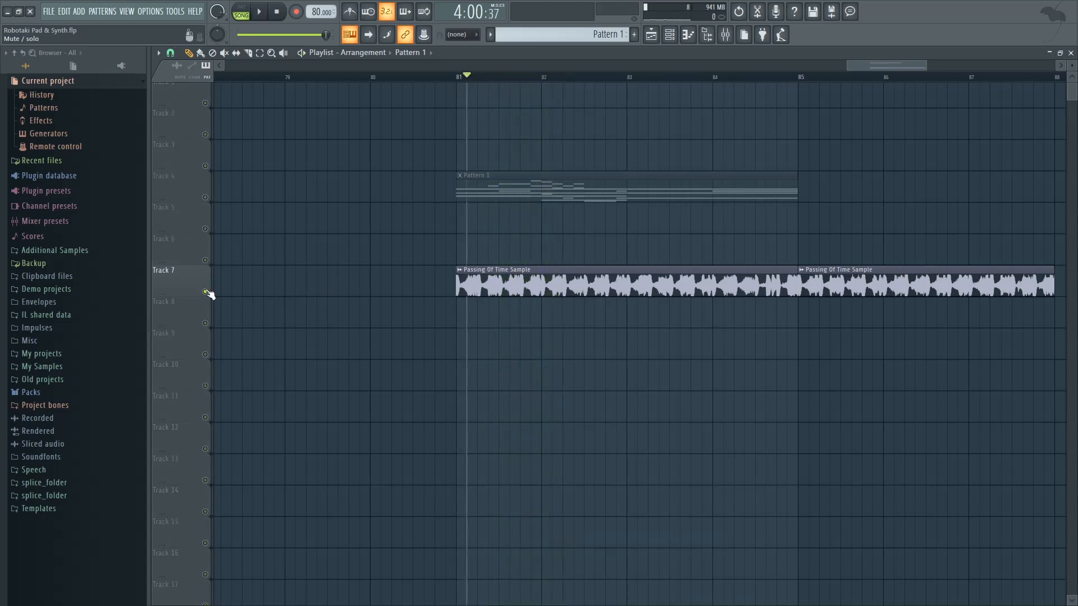
Unmute Track 4 with the Pattern 1 clip and mute Track 7 with the sample
click(205, 198)
click(206, 291)
Open the Backing Pad's Serum instrument from the channel rack and switch playback to pattern mode
click(677, 34)
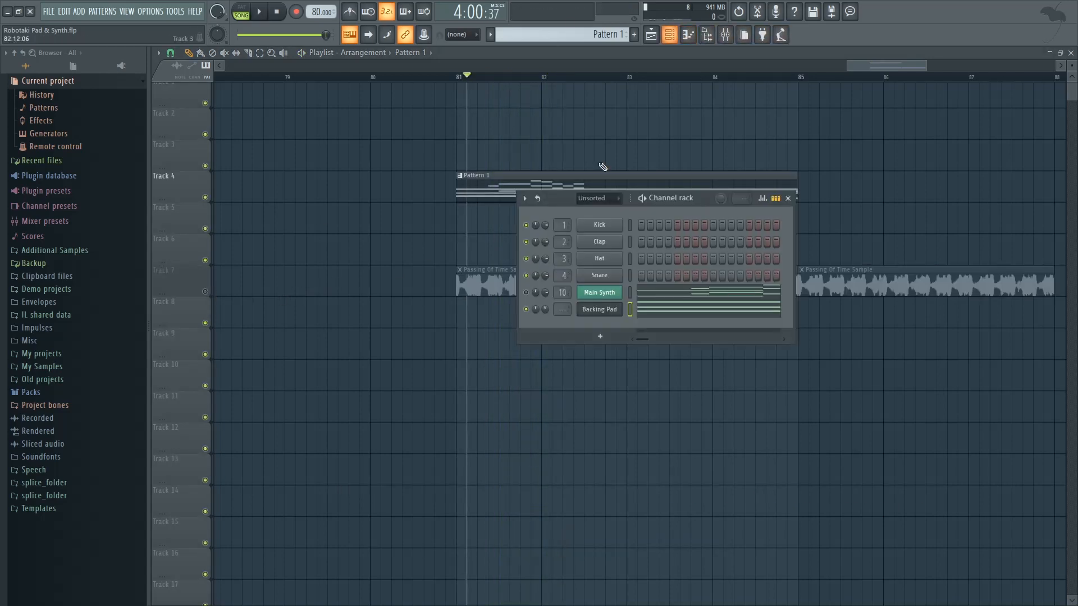
click(598, 310)
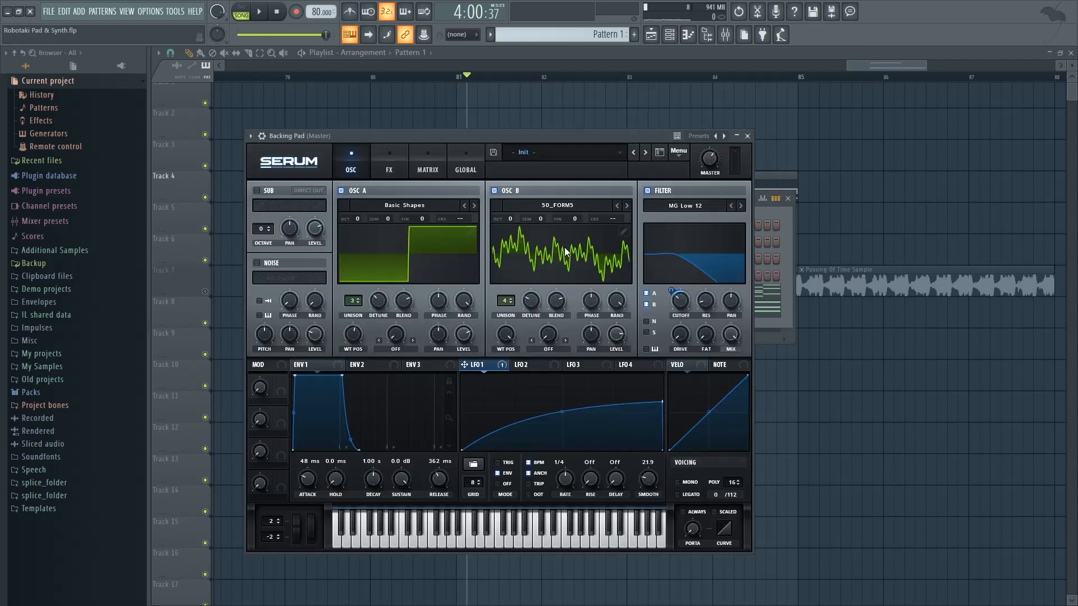
click(241, 11)
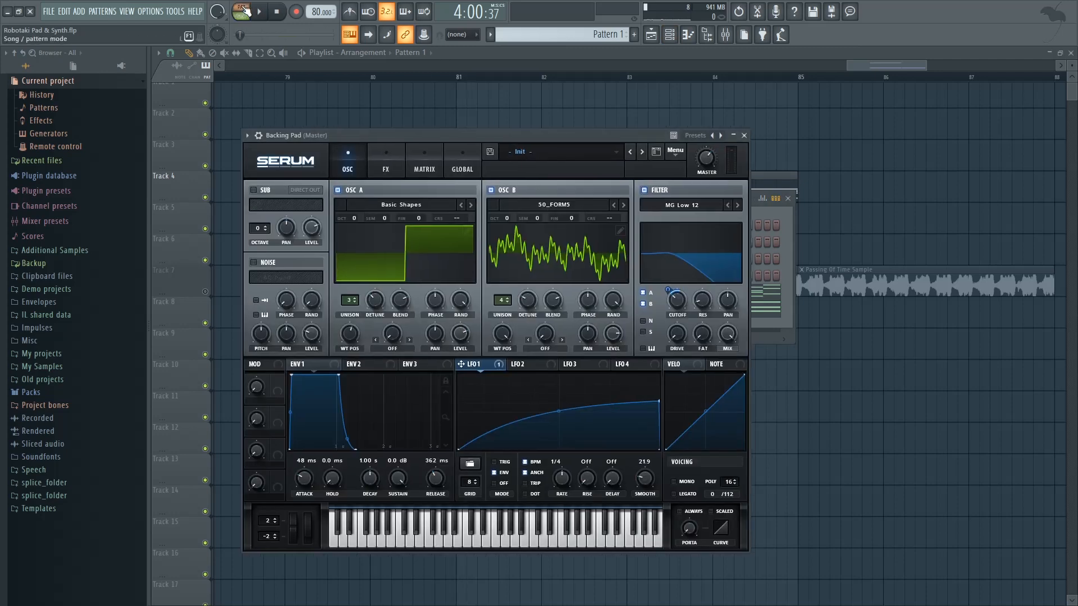
drag(446, 136, 438, 130)
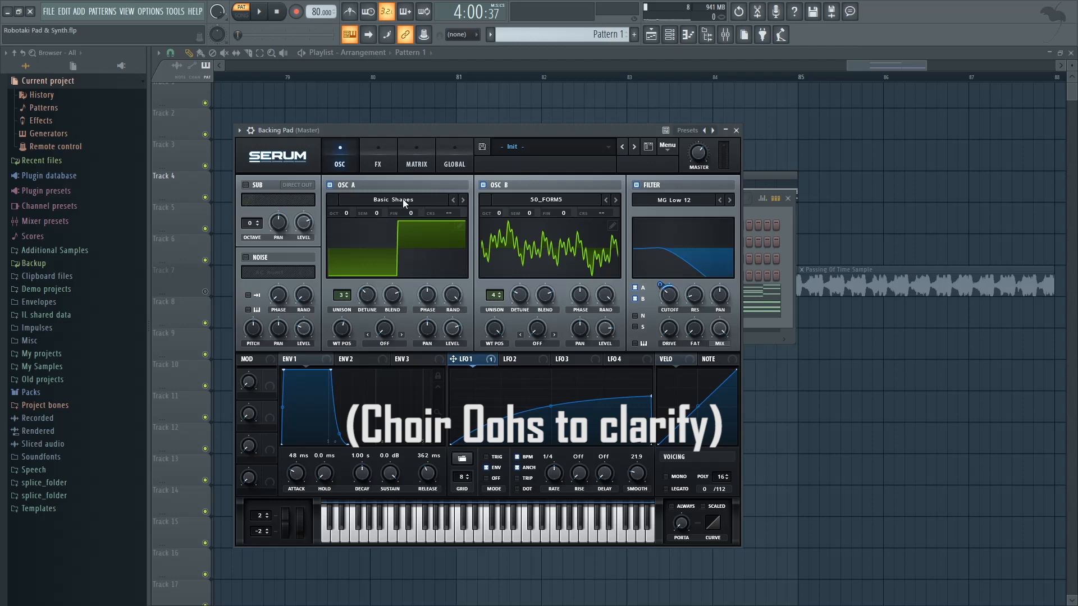
drag(420, 136, 410, 133)
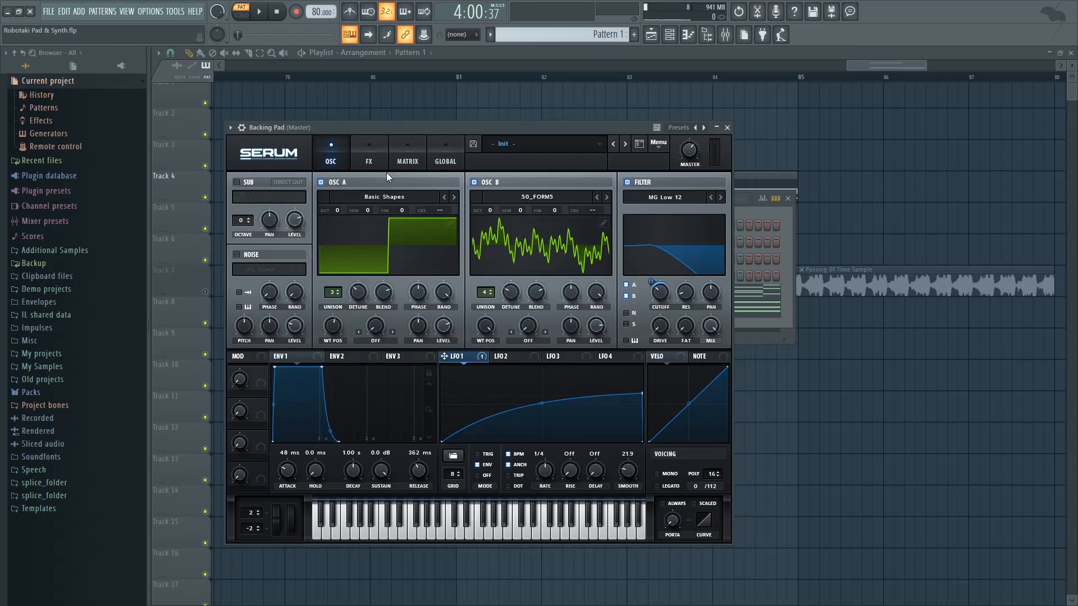
Locate OSC B's 50_FORM5 wavetable in the Classic Synths category without changing it
click(504, 194)
mouse_move(524, 227)
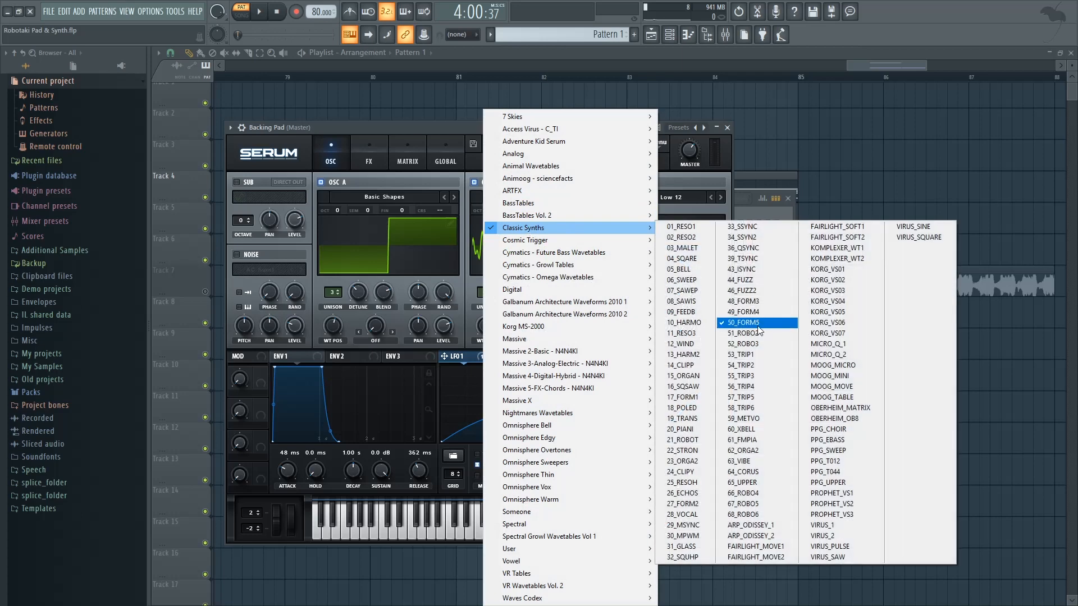
click(398, 127)
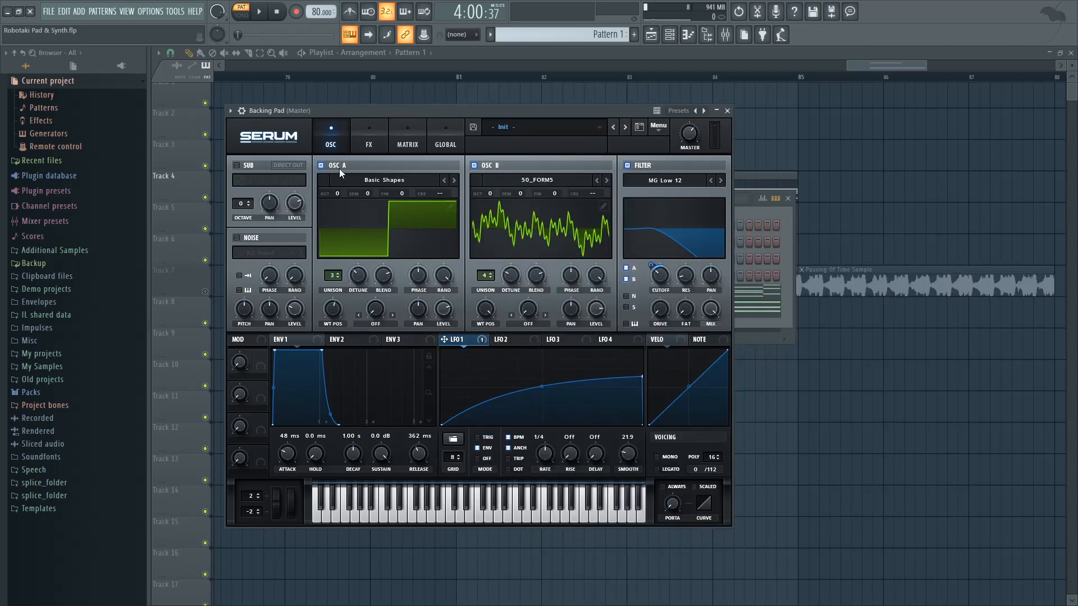
Turn off OSC A and the filter in the Backing Pad and play the pattern to hear OSC B alone
click(320, 164)
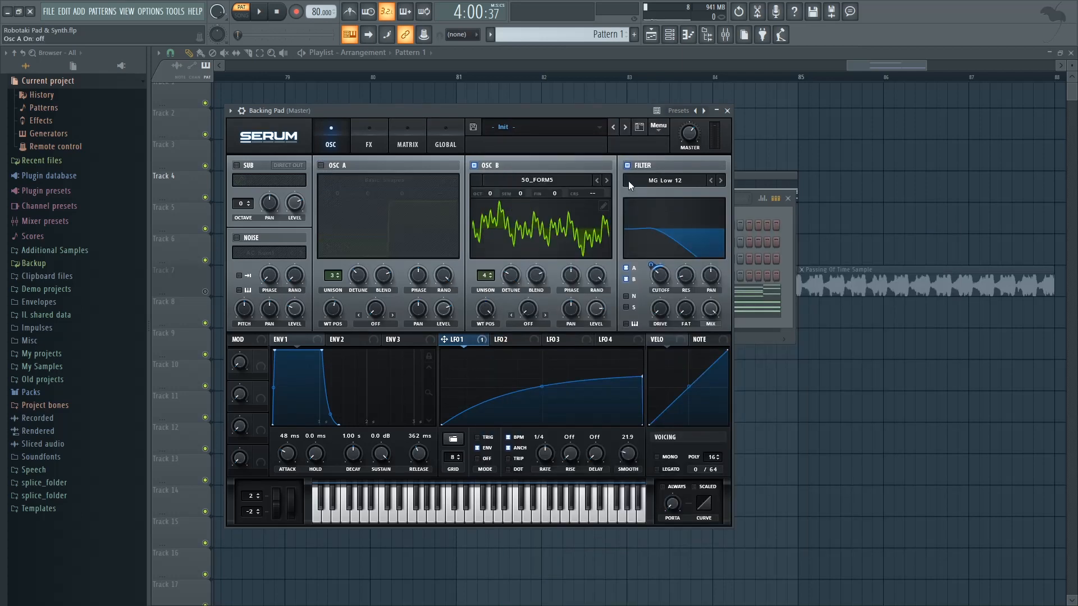
click(627, 165)
drag(581, 107, 593, 104)
key(space)
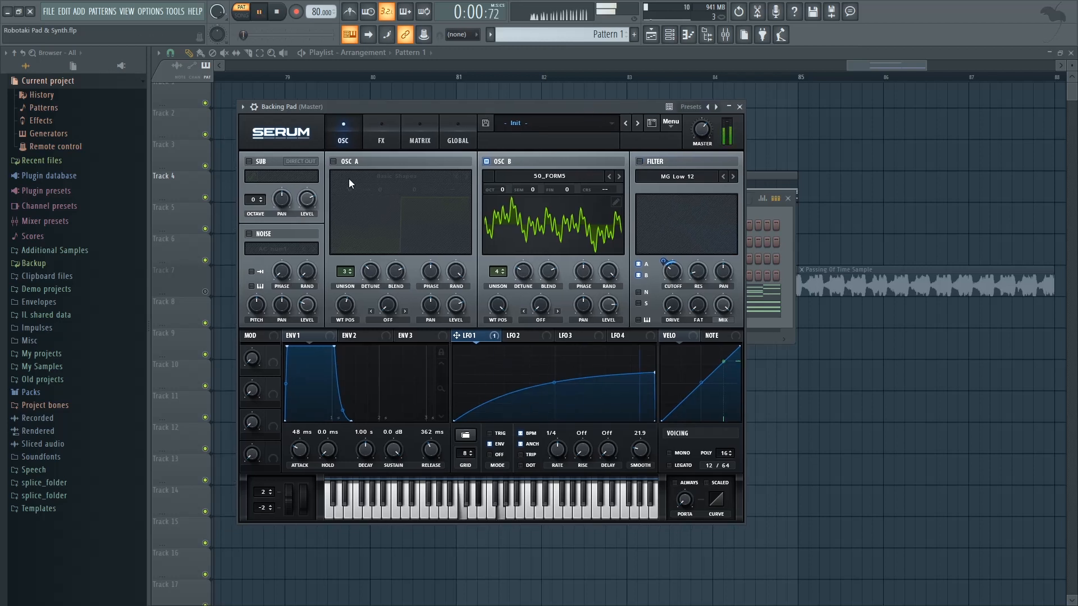
key(space)
Turn OSC A back on and play the pad while switching OSC B off and on again to compare
click(333, 161)
drag(438, 103, 449, 103)
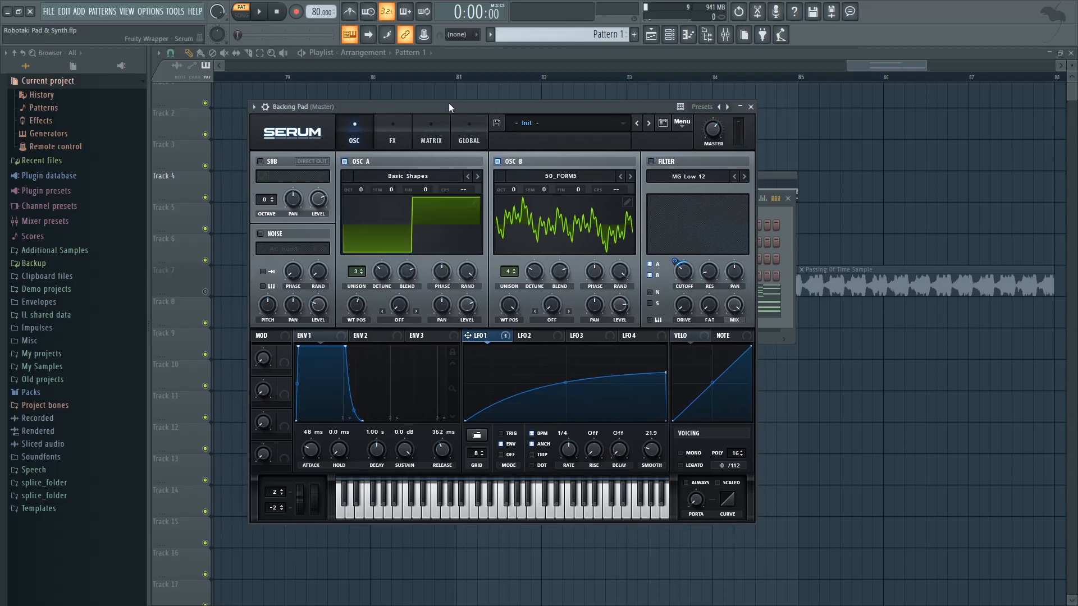
key(space)
click(498, 161)
click(498, 161)
key(space)
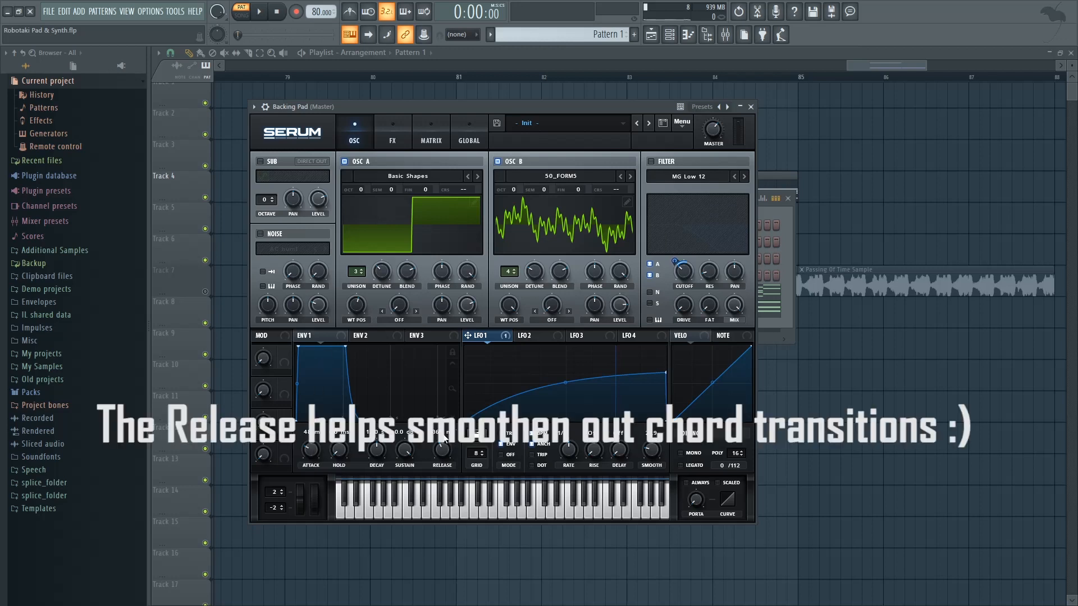
Turn the MG Low 12 filter back on, play the pad pattern and examine its chords in the piano roll
click(651, 162)
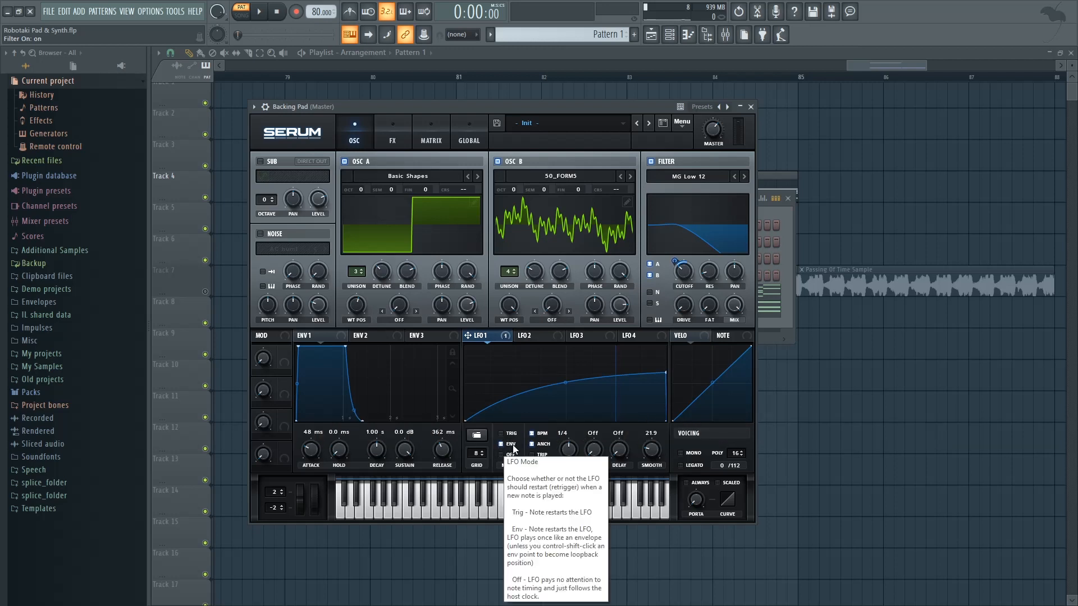
key(space)
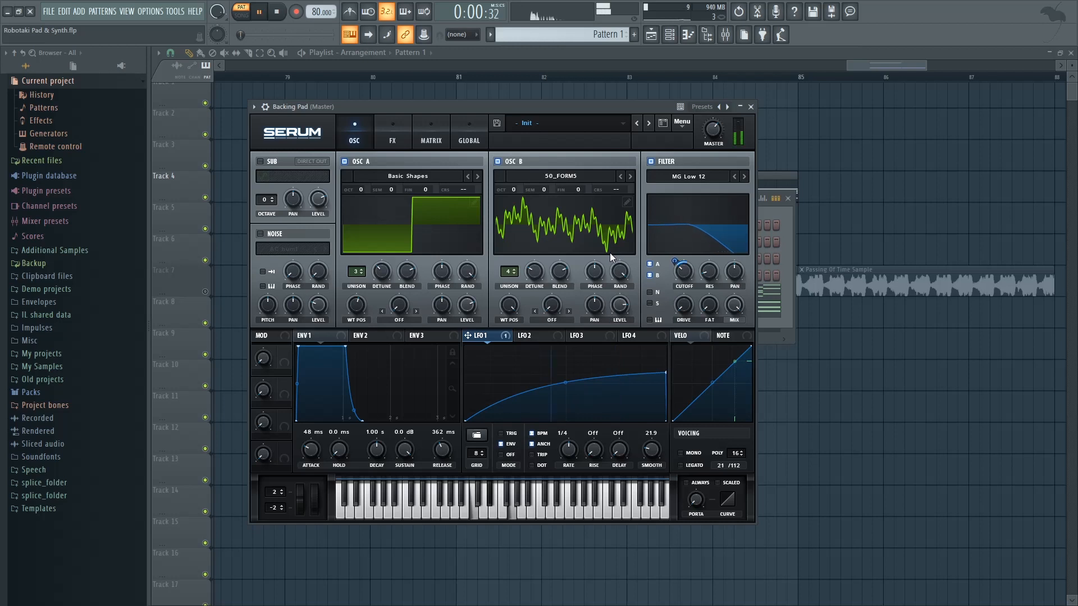
click(770, 306)
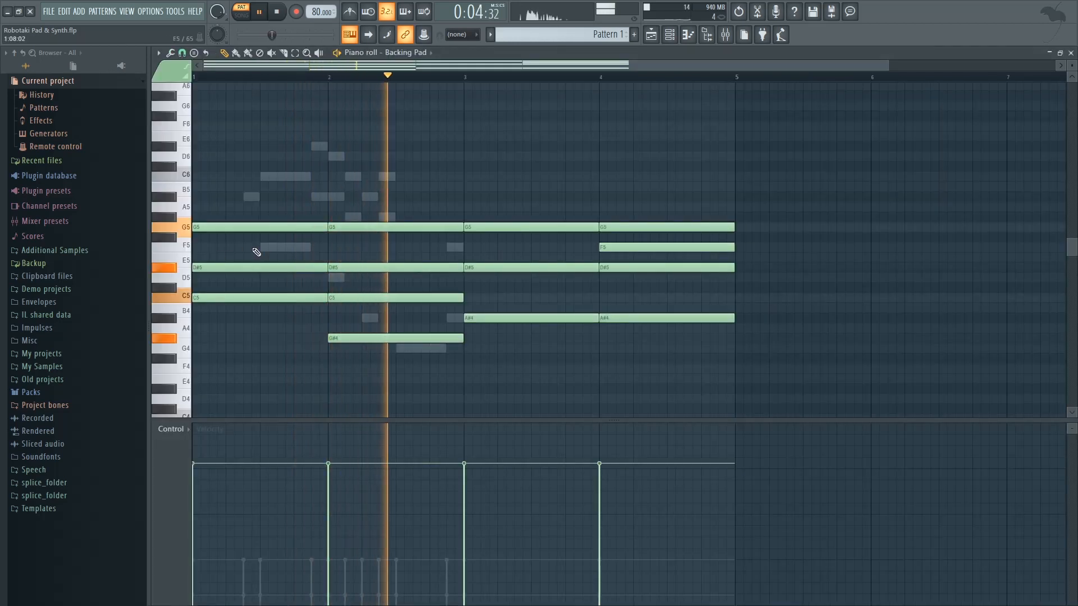
click(1071, 52)
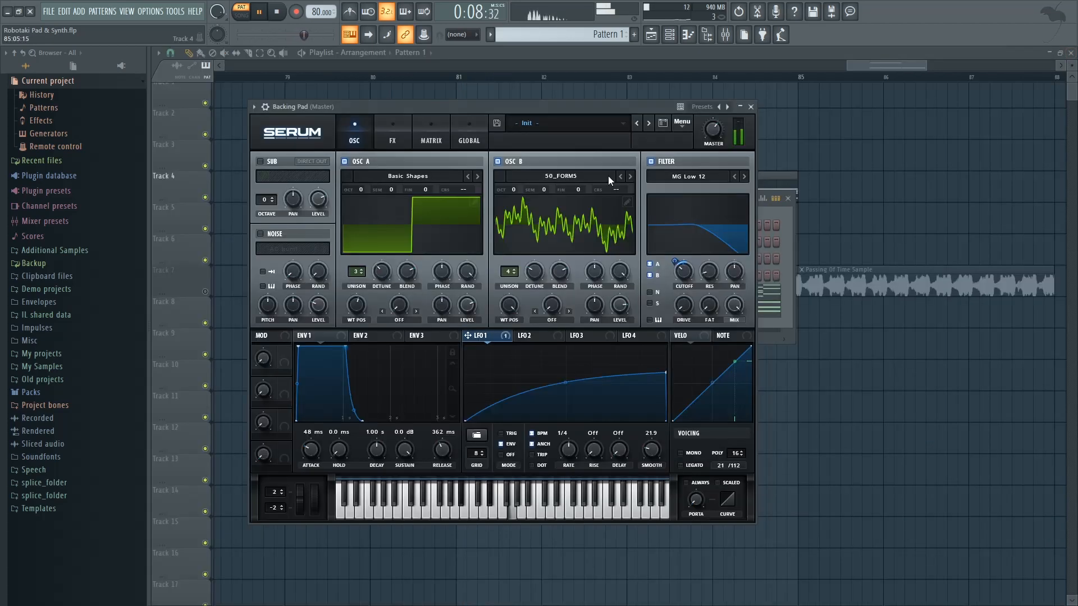
drag(593, 108, 438, 118)
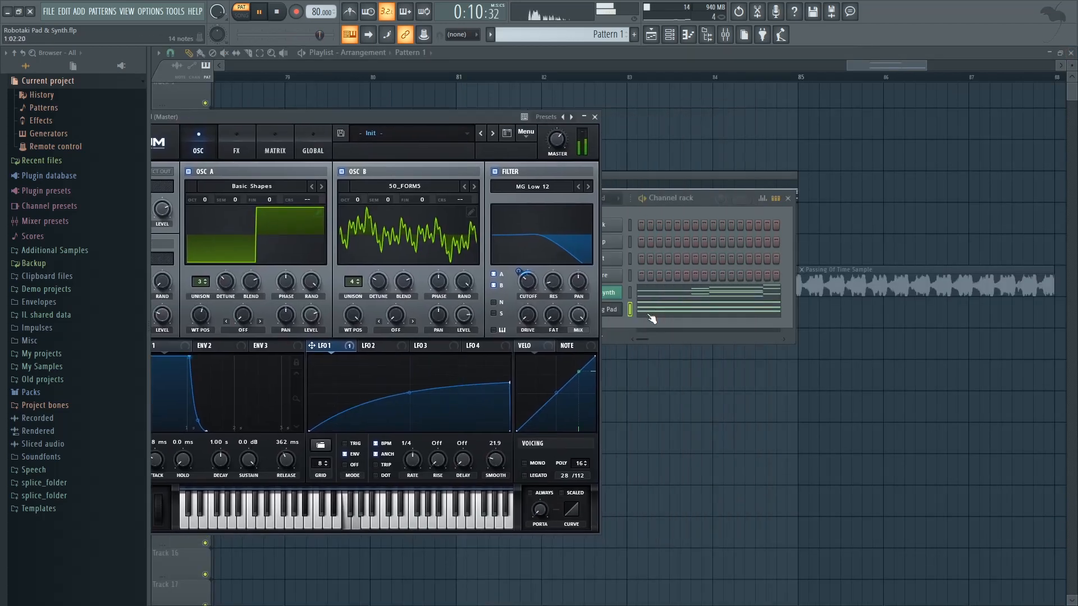
drag(452, 113, 487, 106)
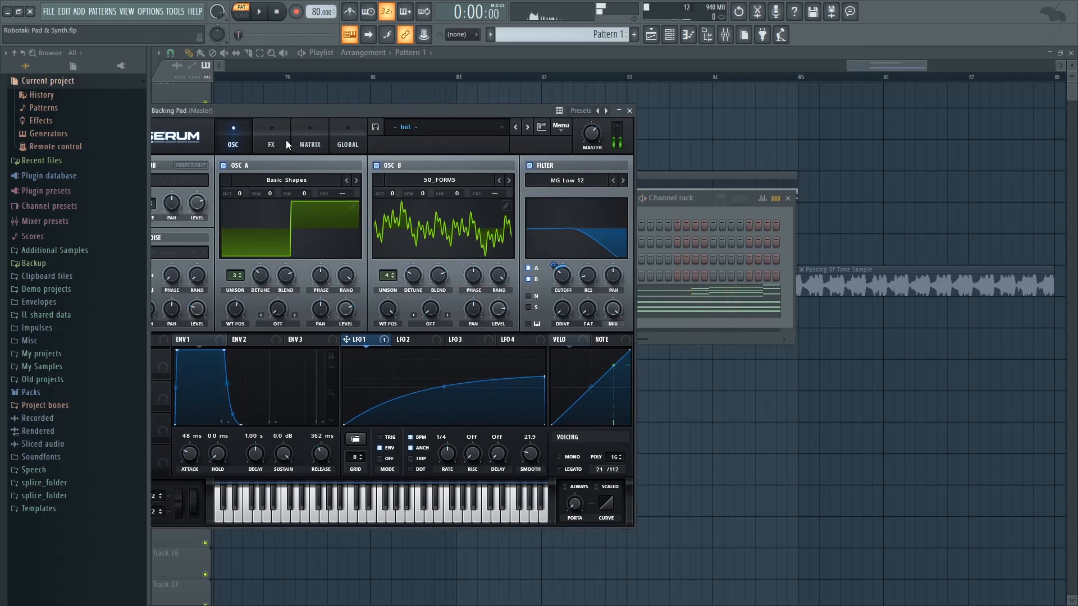
key(space)
Check the Backing Pad's FX page, return to the oscillators and close the Serum window
click(273, 140)
click(238, 140)
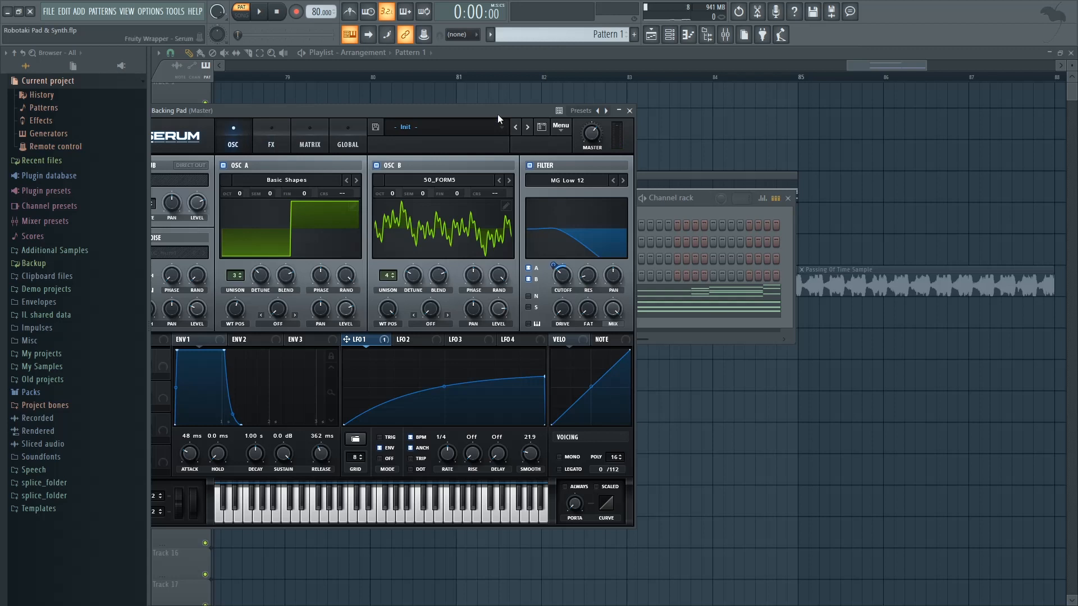
drag(488, 108, 494, 128)
click(637, 131)
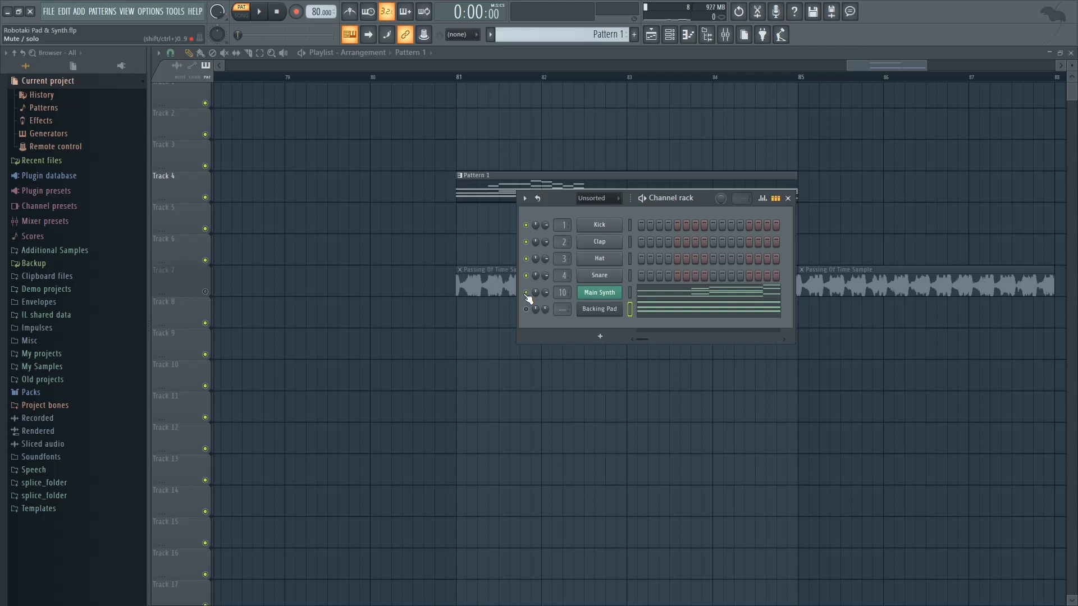
Mute the Backing Pad channel, unmute the Main Synth and open its Serum instrument
click(623, 292)
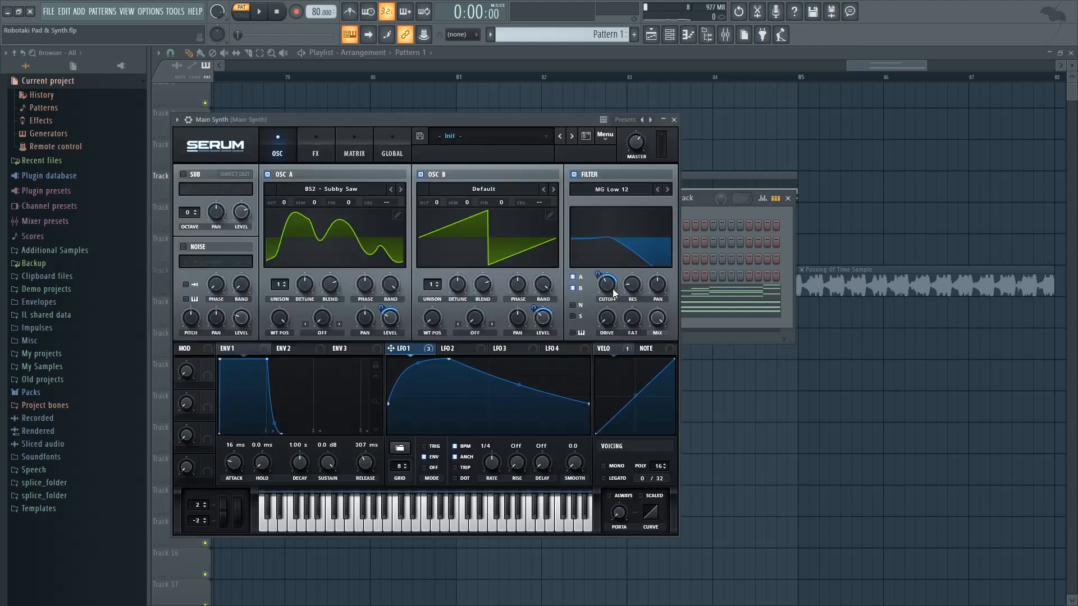
drag(423, 120, 453, 115)
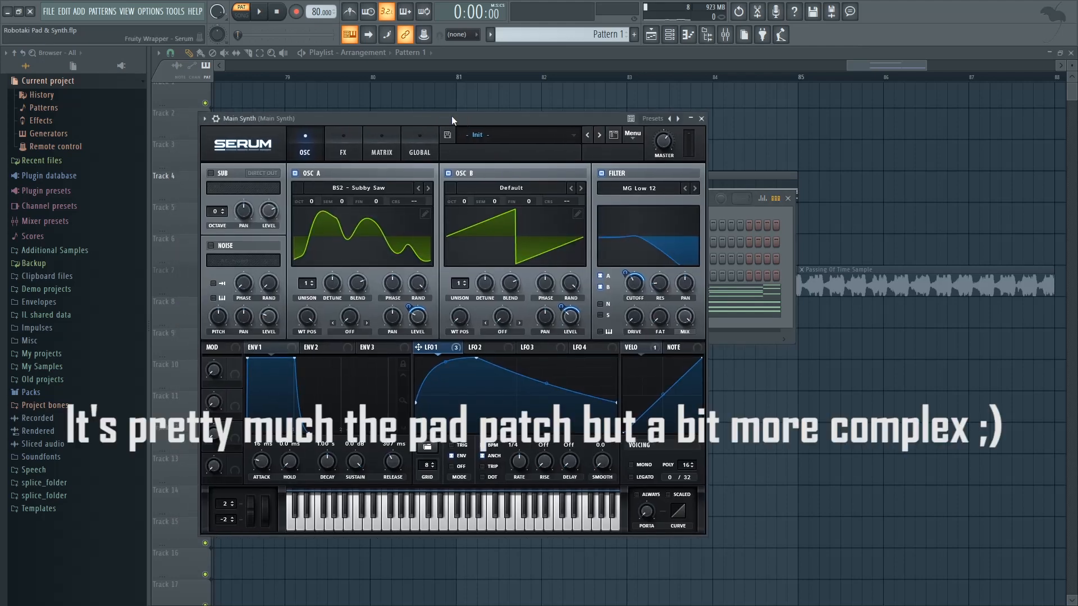
Turn off OSC A in the Main Synth and play the pattern with only OSC B
click(296, 174)
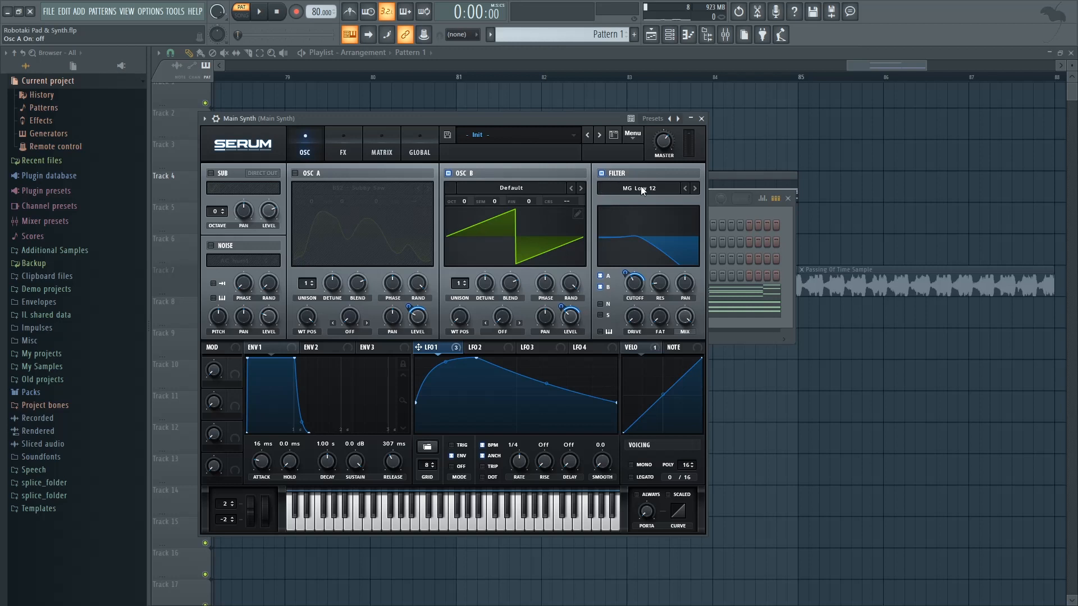
mouse_move(425, 348)
key(space)
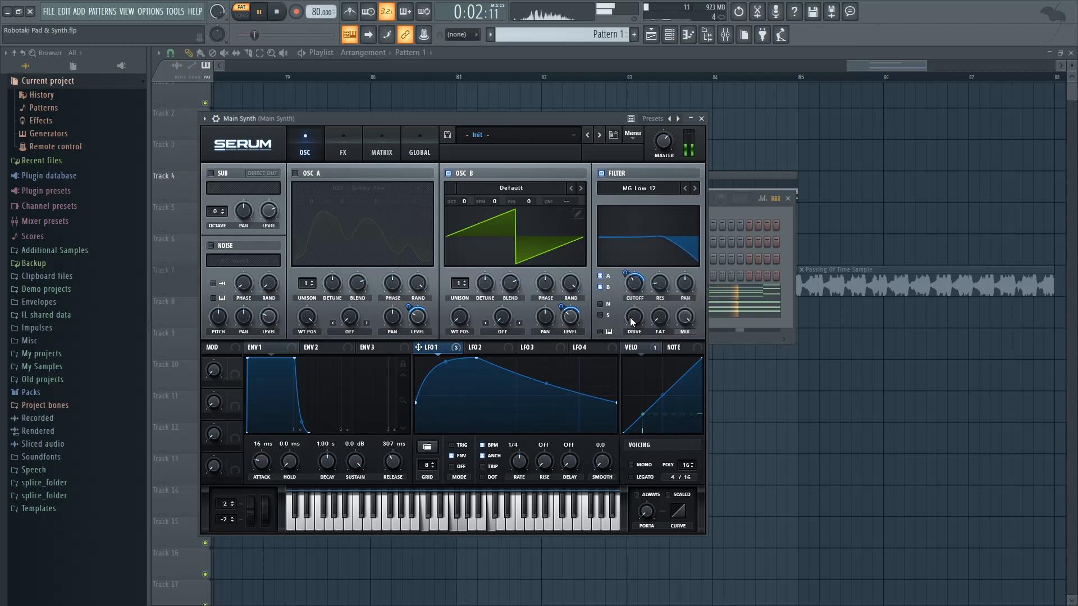
Stop playback and bypass the effect slots on the Main Synth's mixer insert
key(F9)
key(space)
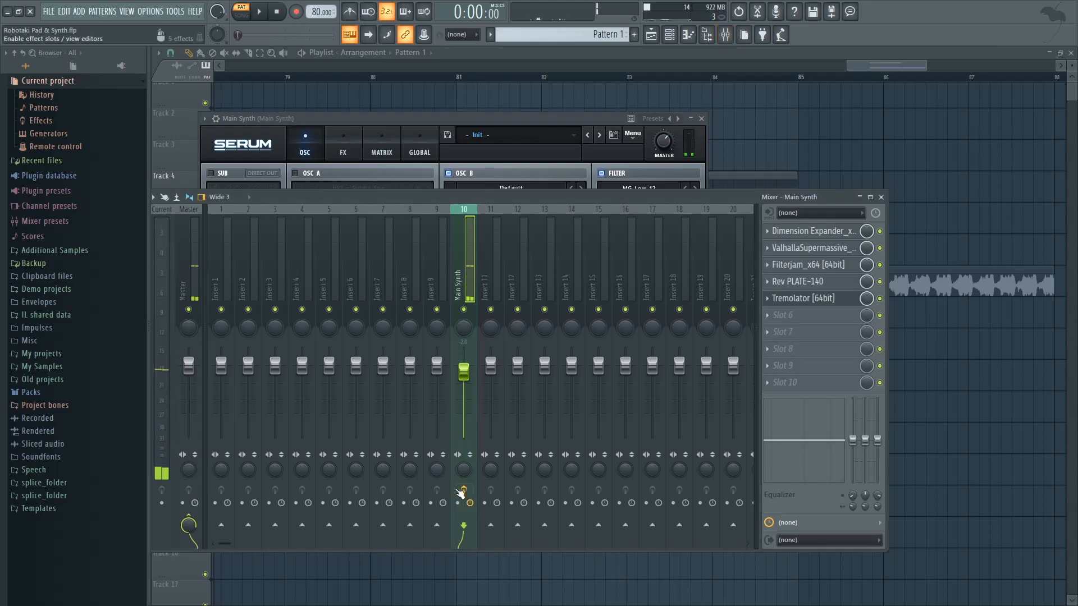
key(F9)
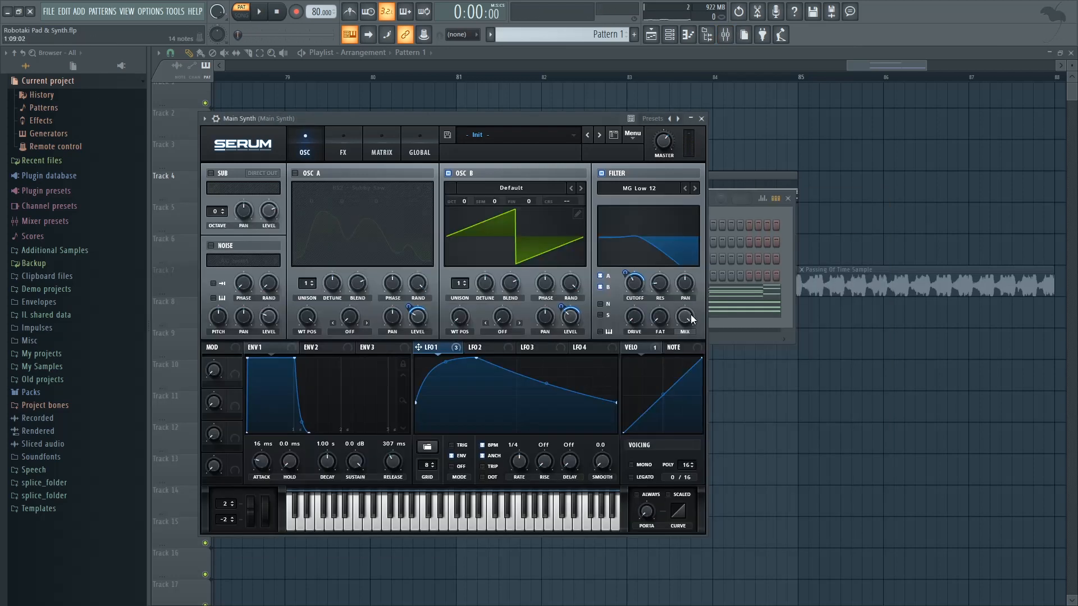
Examine the Main Synth's notes in the piano roll and play the dry pattern
click(729, 297)
key(space)
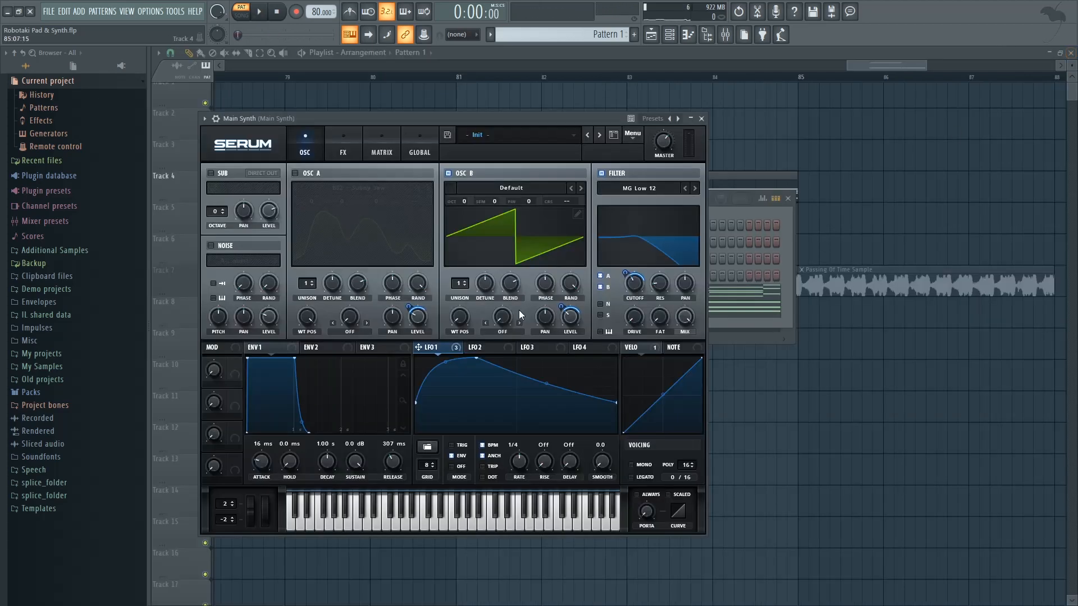
drag(469, 119, 485, 119)
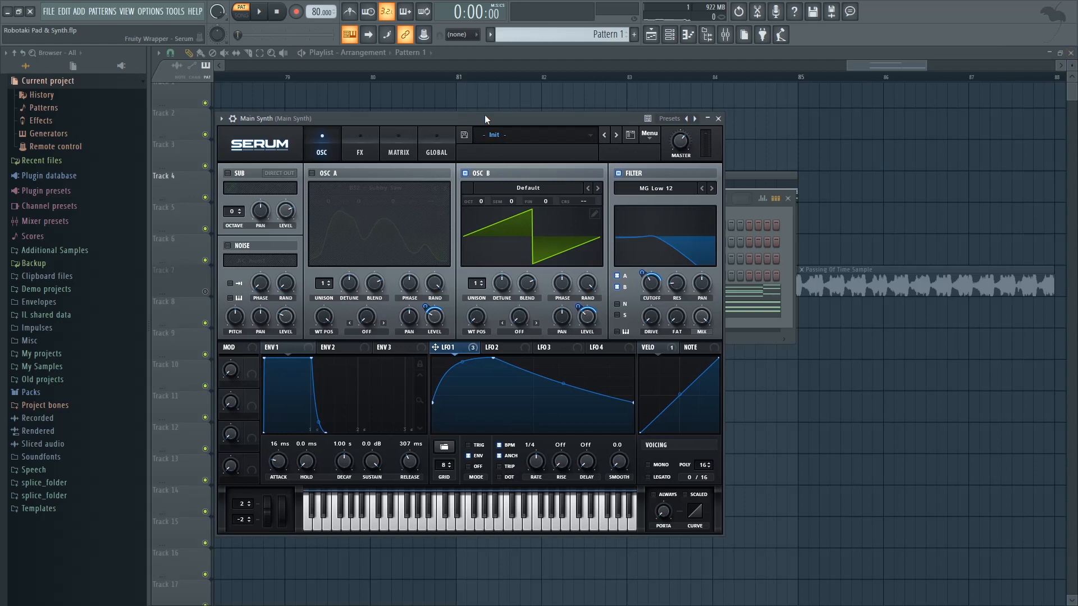
Turn on OSC A, turn off OSC B, and play the pattern with only OSC A
click(312, 173)
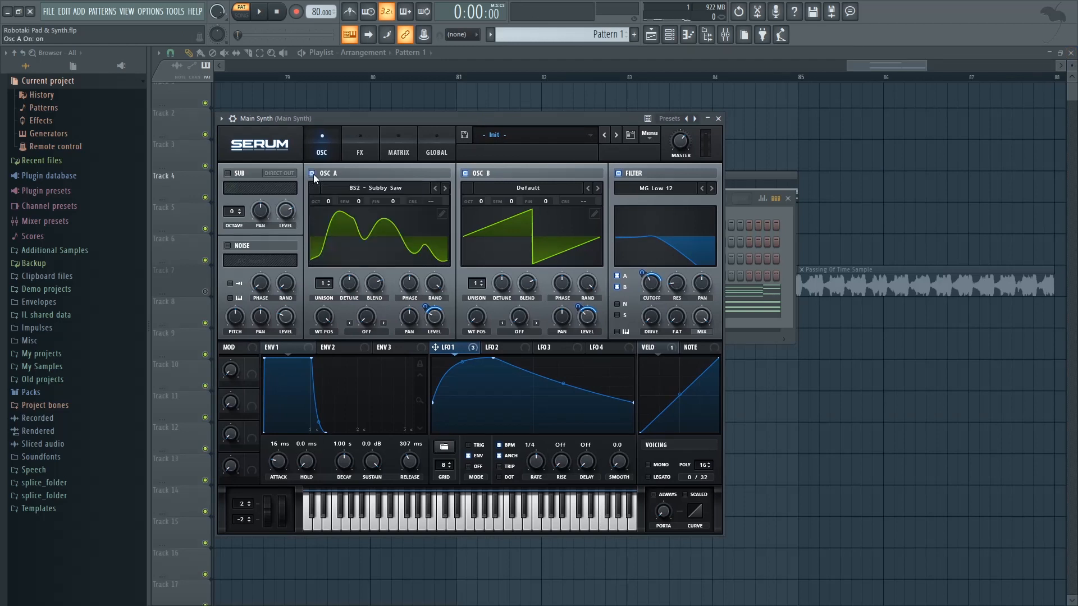
click(465, 173)
key(space)
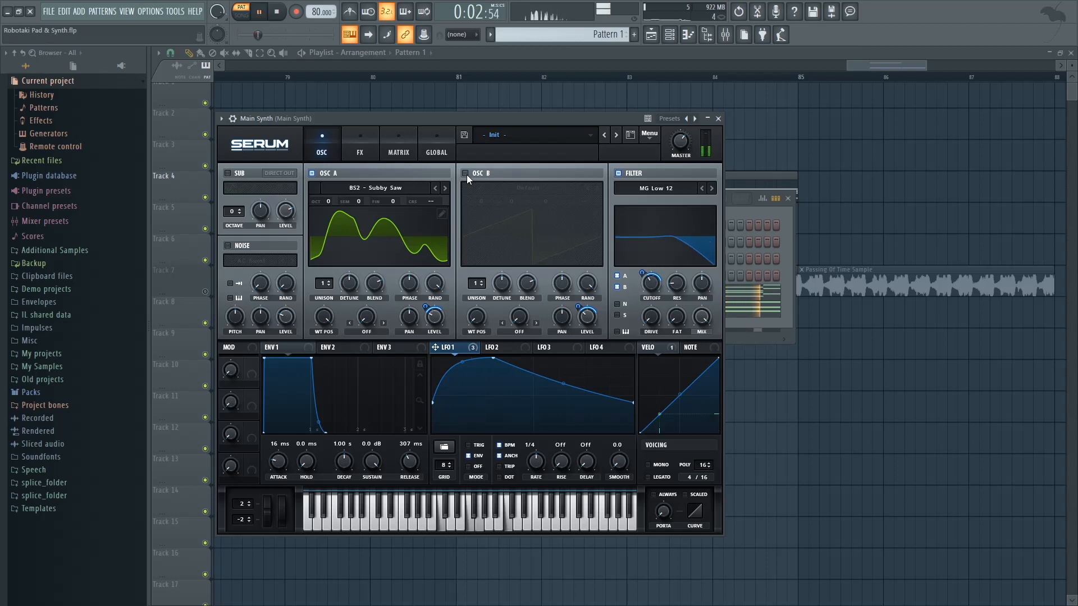
key(space)
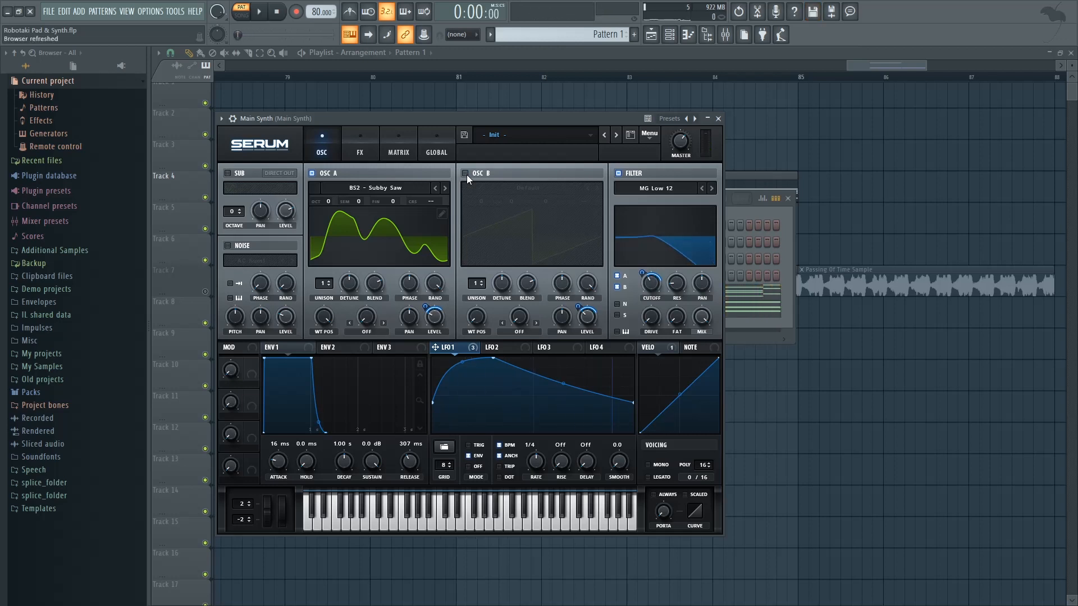
Turn OSC B back on and play the pattern with both oscillators
click(466, 173)
key(space)
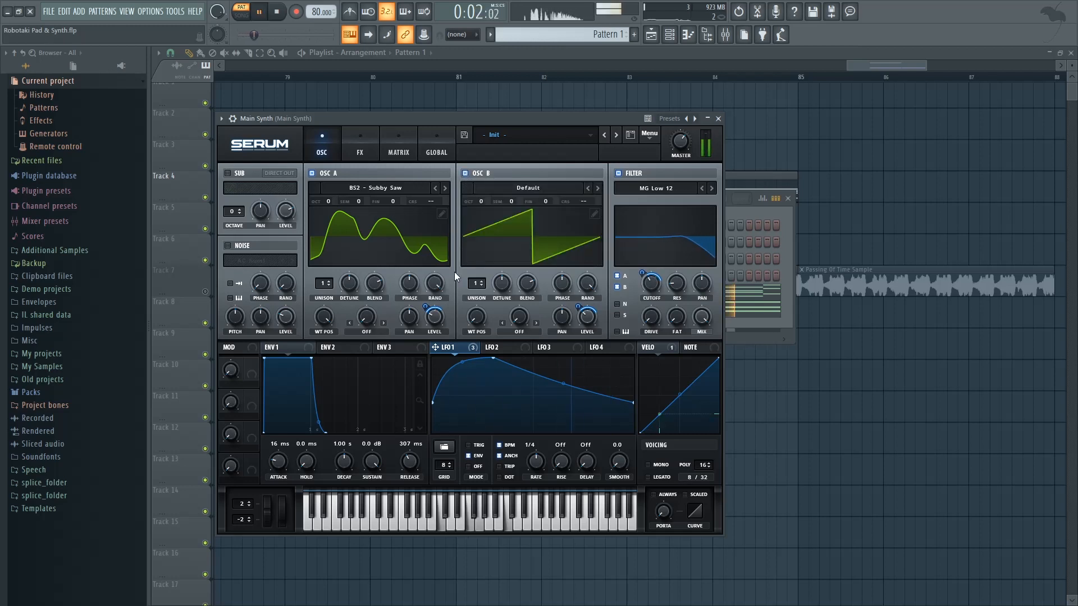
key(space)
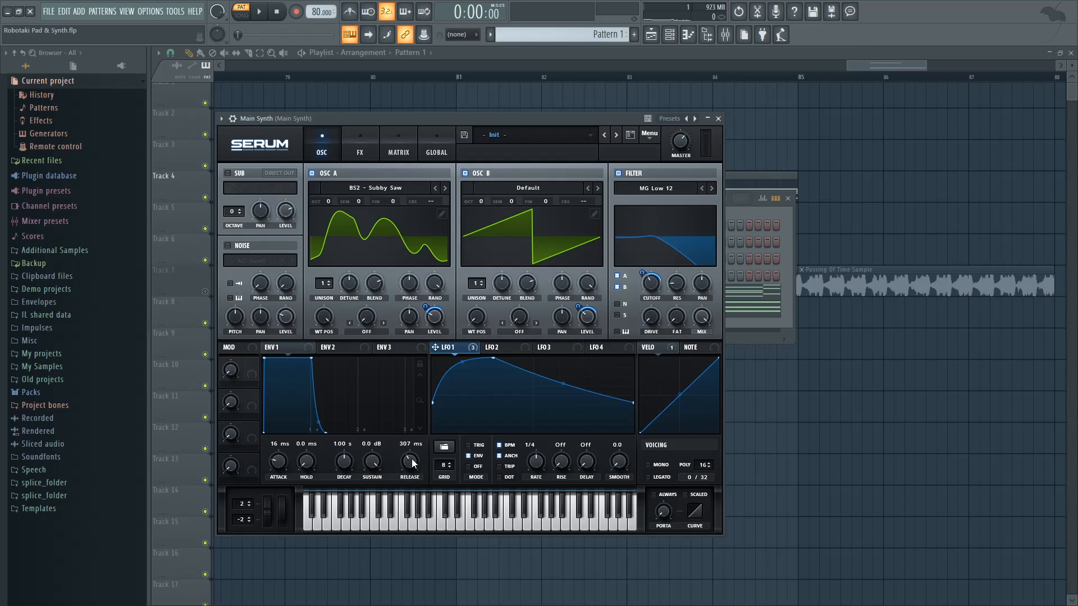
Close the Main Synth's Serum window, play the pattern and review its notes in the piano roll
click(719, 118)
key(space)
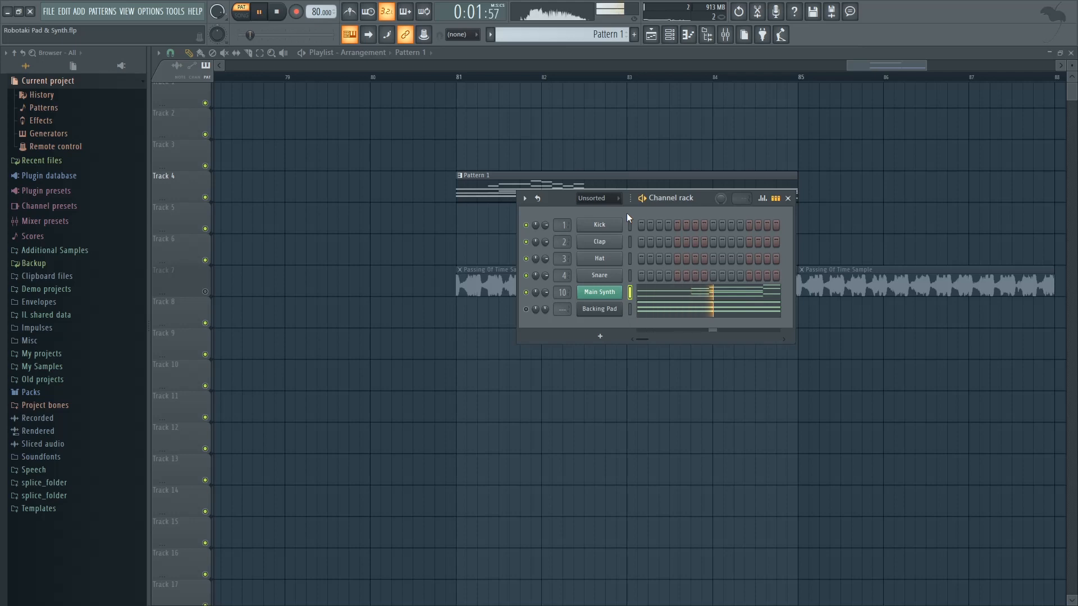
key(space)
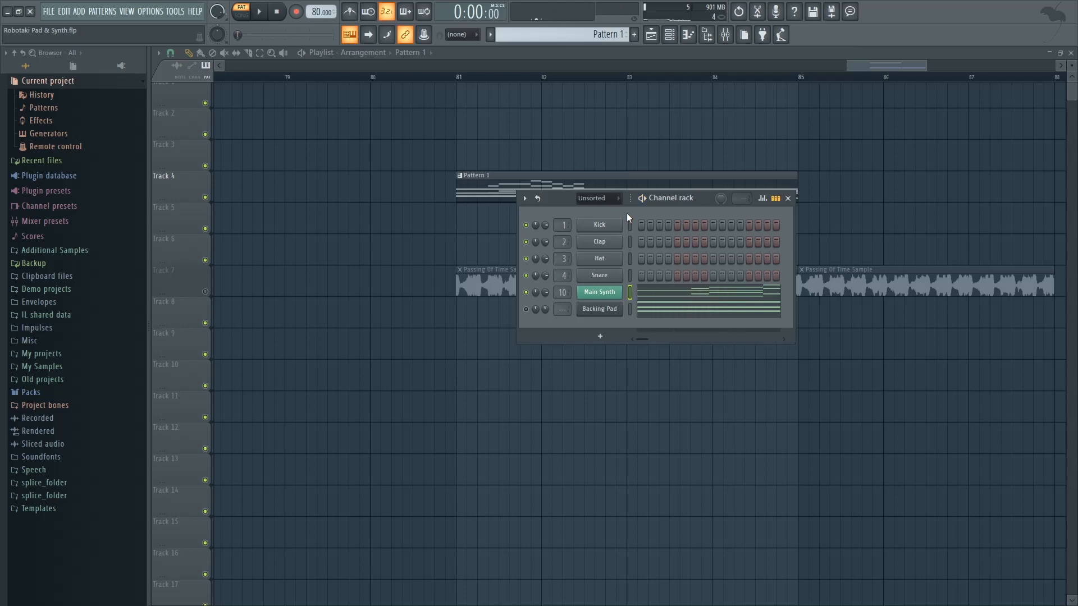
click(640, 287)
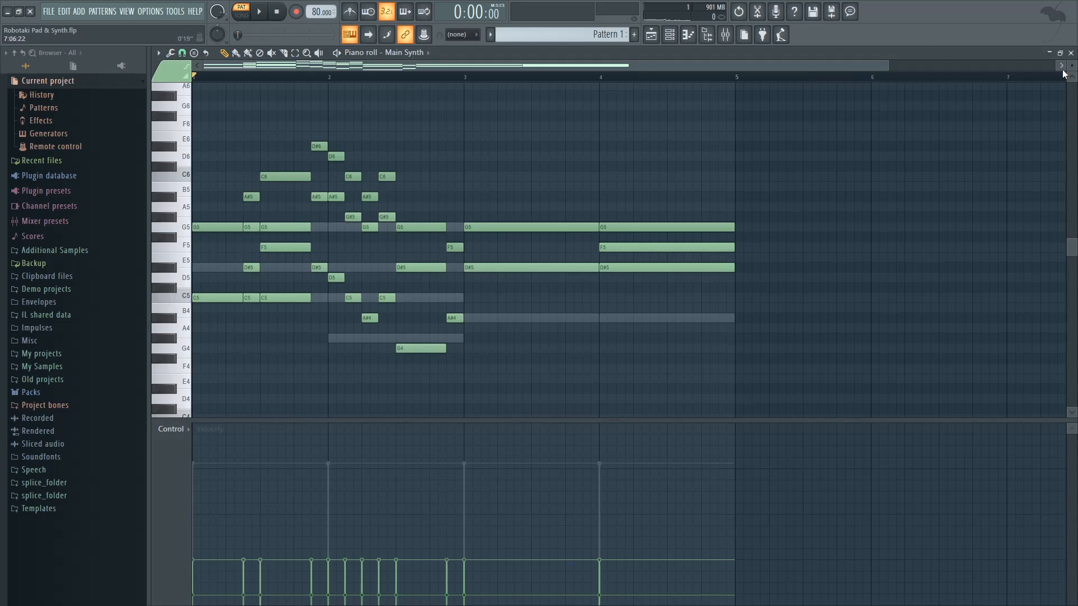
click(1071, 52)
Leave only the Dimension Expander active on the Main Synth's mixer insert, open it and play the pattern
click(725, 34)
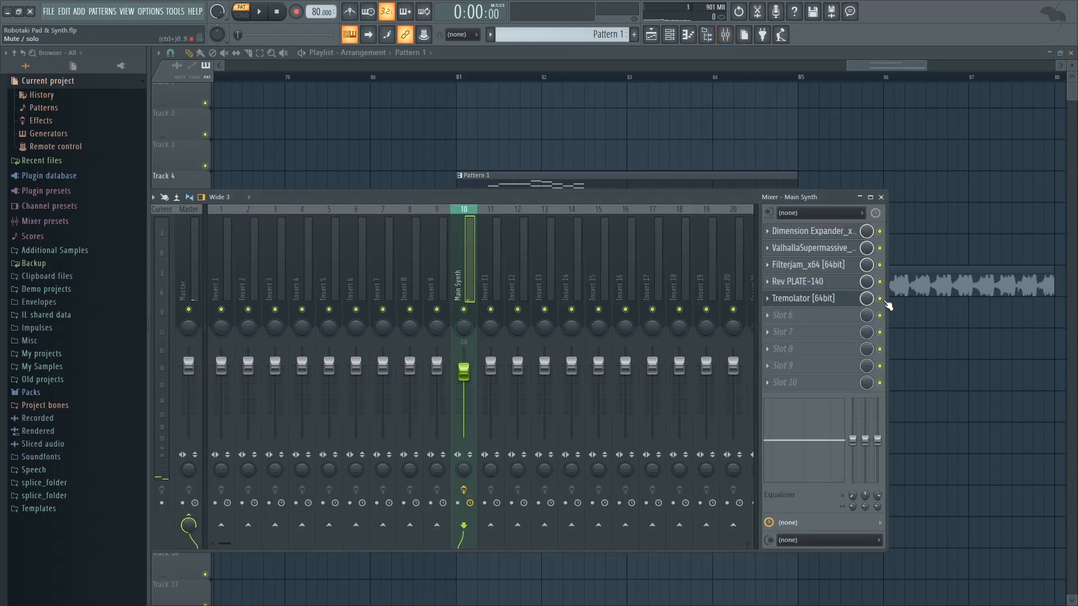
click(880, 282)
click(838, 232)
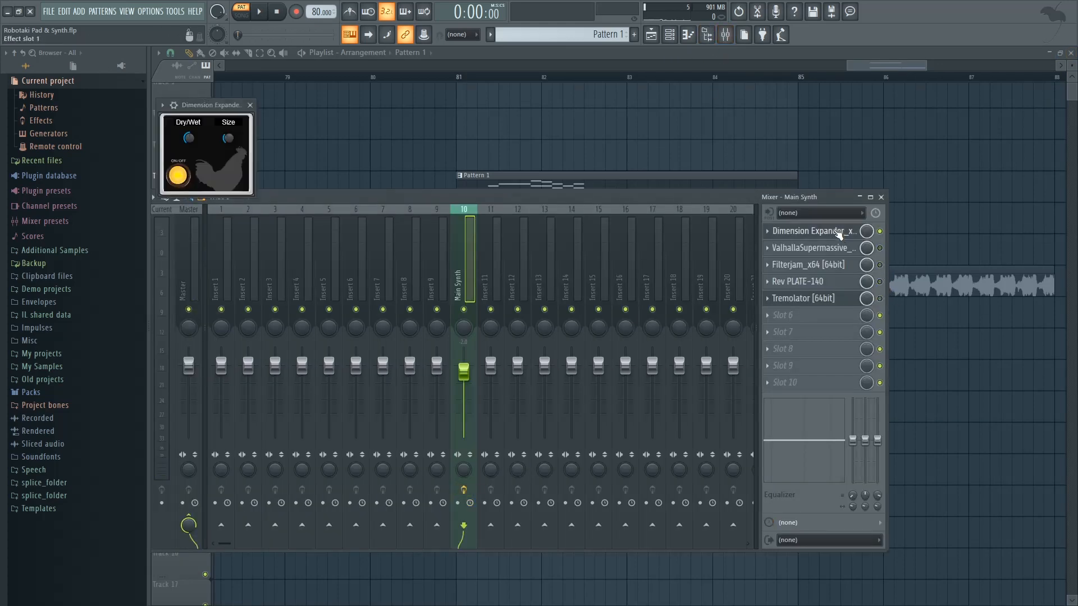
key(space)
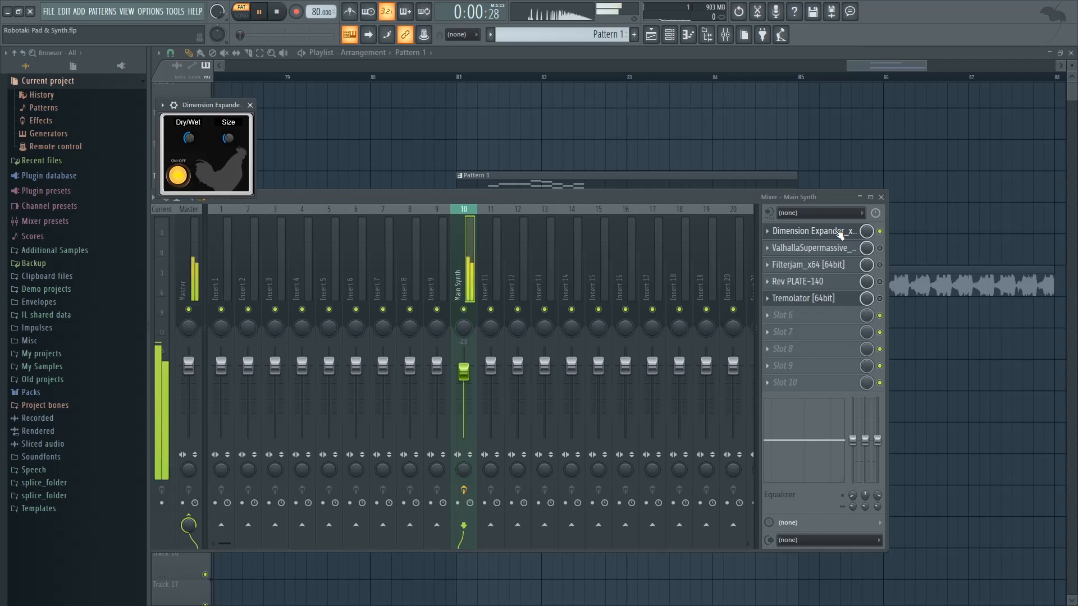
key(space)
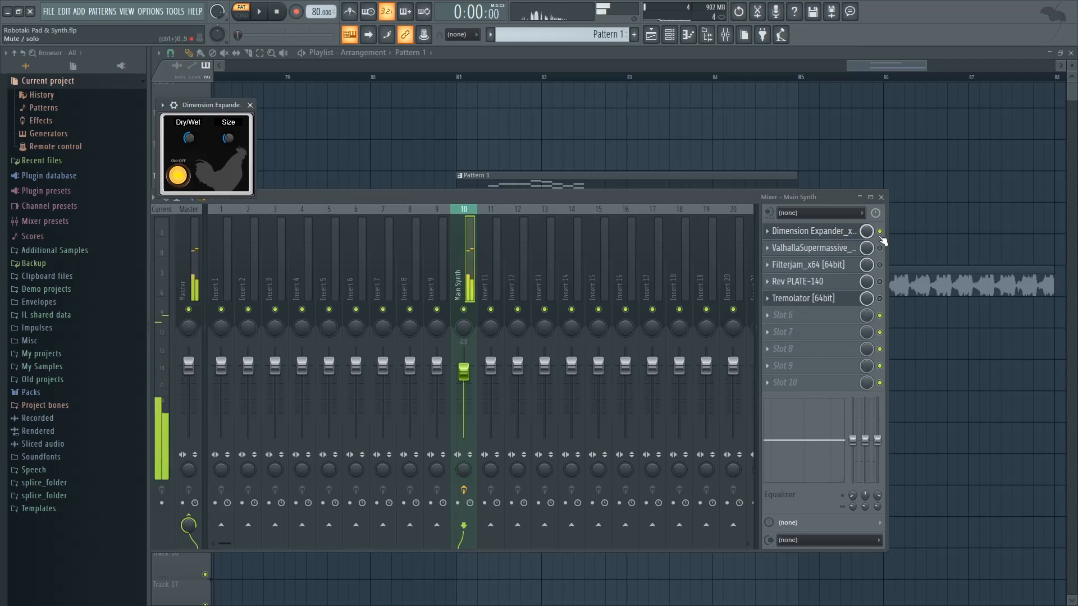
Enable ValhallaSupermassive on the Main Synth's insert, play the pattern with it open and close both effect windows
click(879, 248)
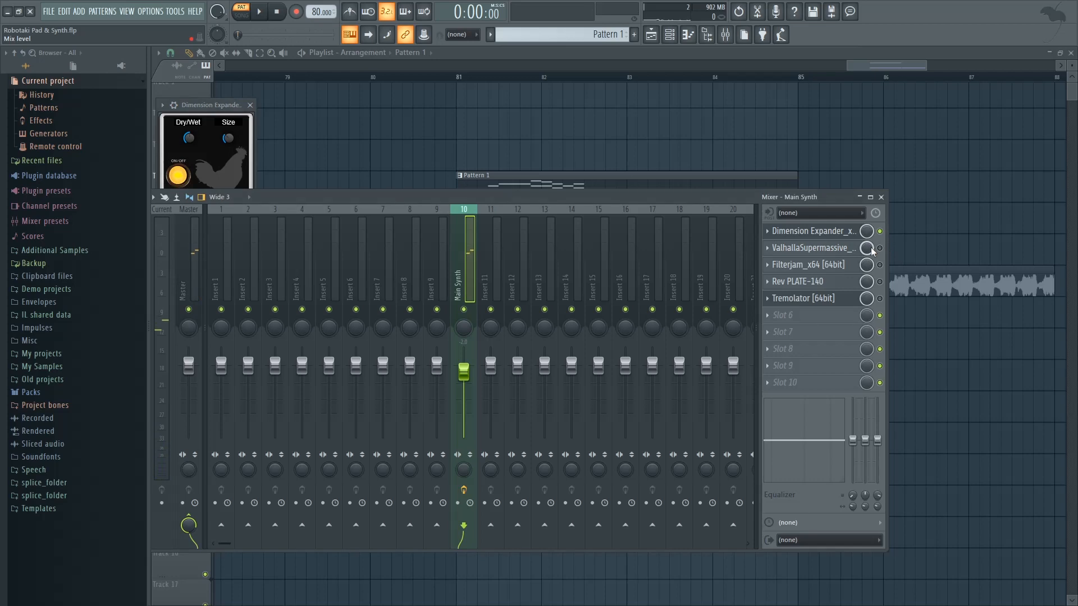
click(837, 252)
key(space)
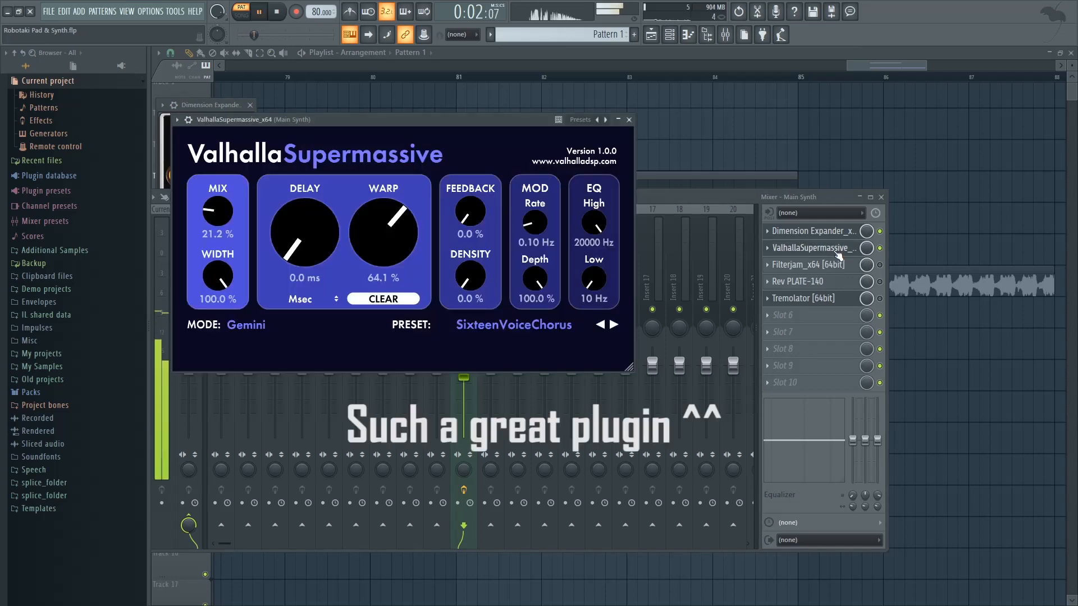
key(space)
click(838, 252)
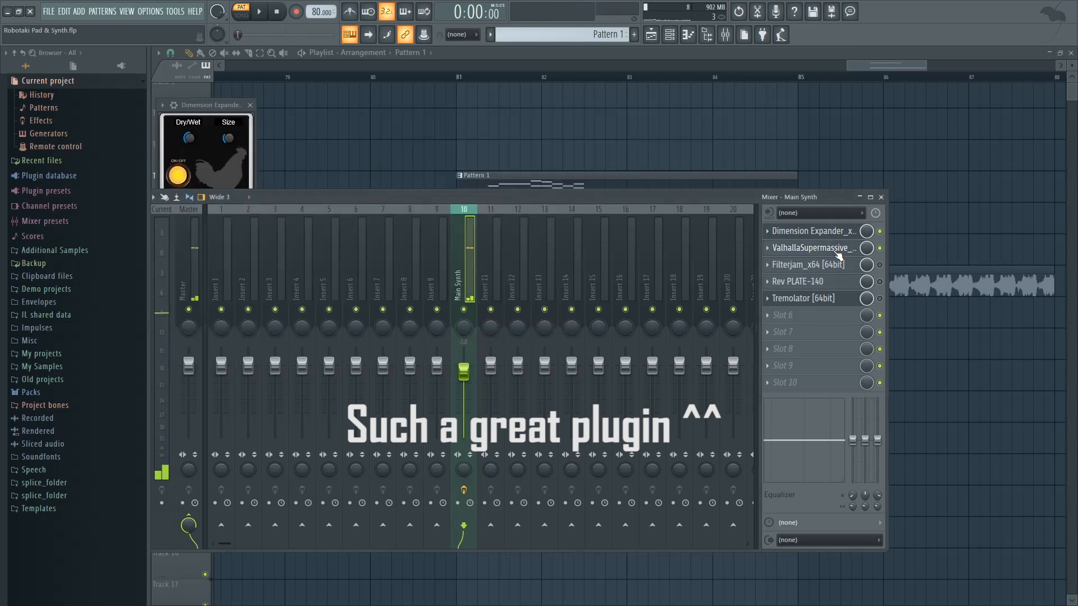
click(833, 237)
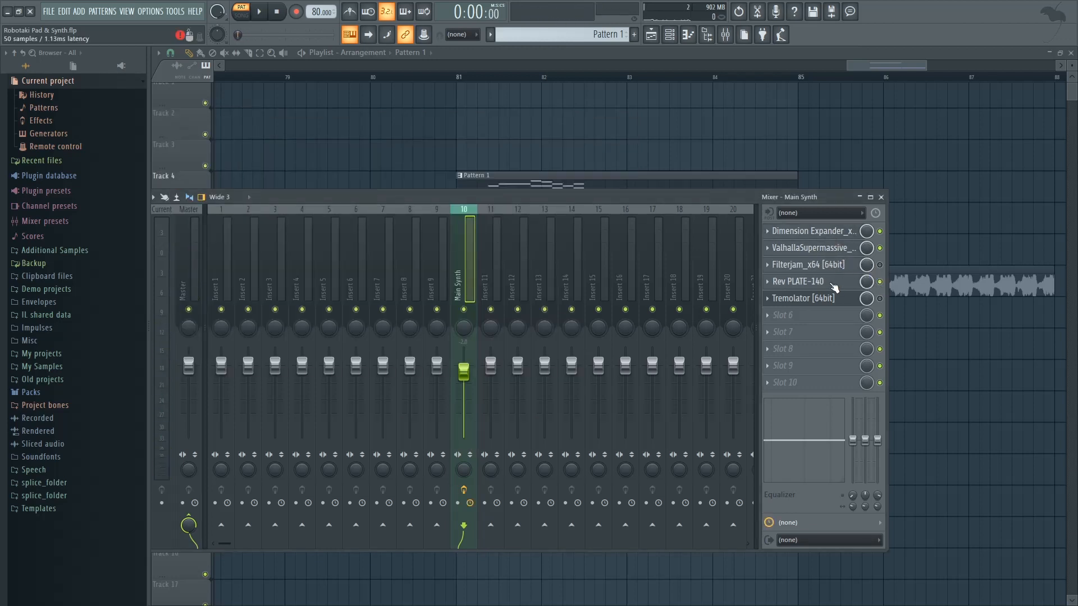
Set the decay time of Rev PLATE-140 to 0, close the plugin and play the pattern through it
click(803, 281)
drag(543, 201, 496, 164)
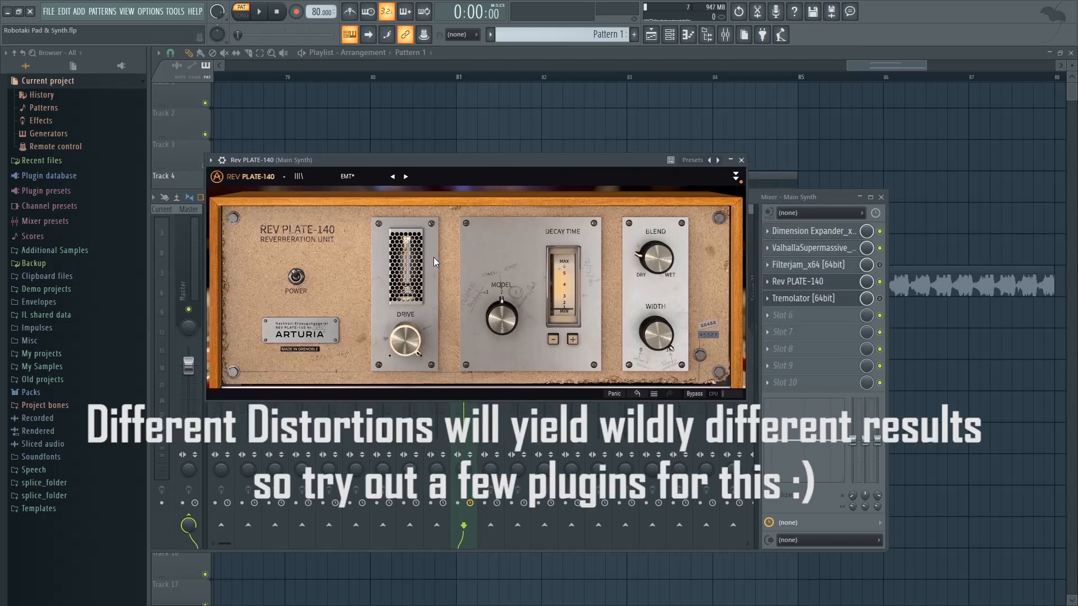
mouse_move(653, 262)
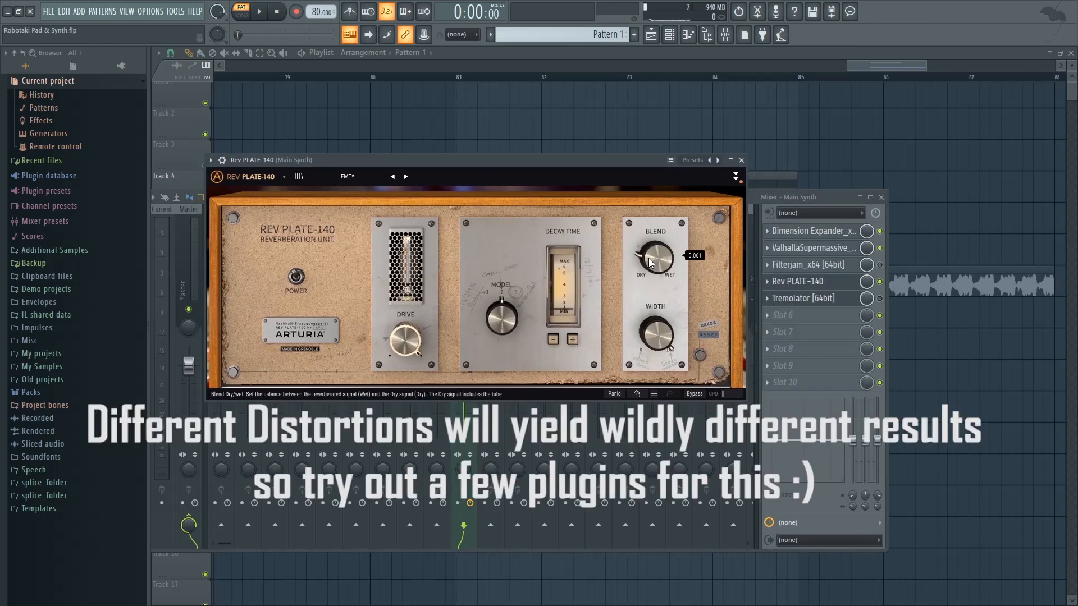
click(553, 339)
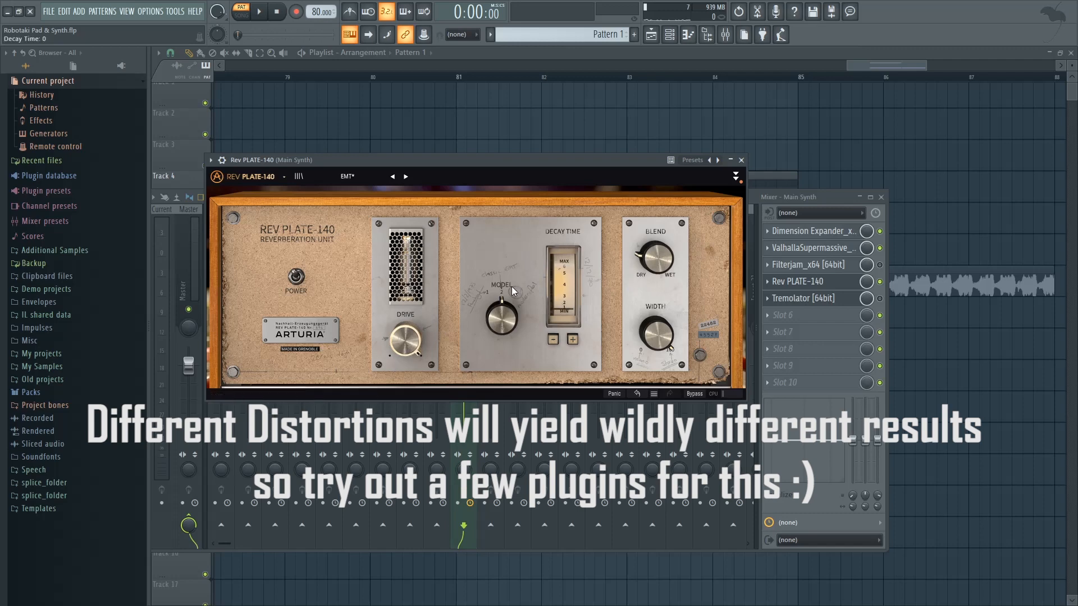
click(741, 160)
key(space)
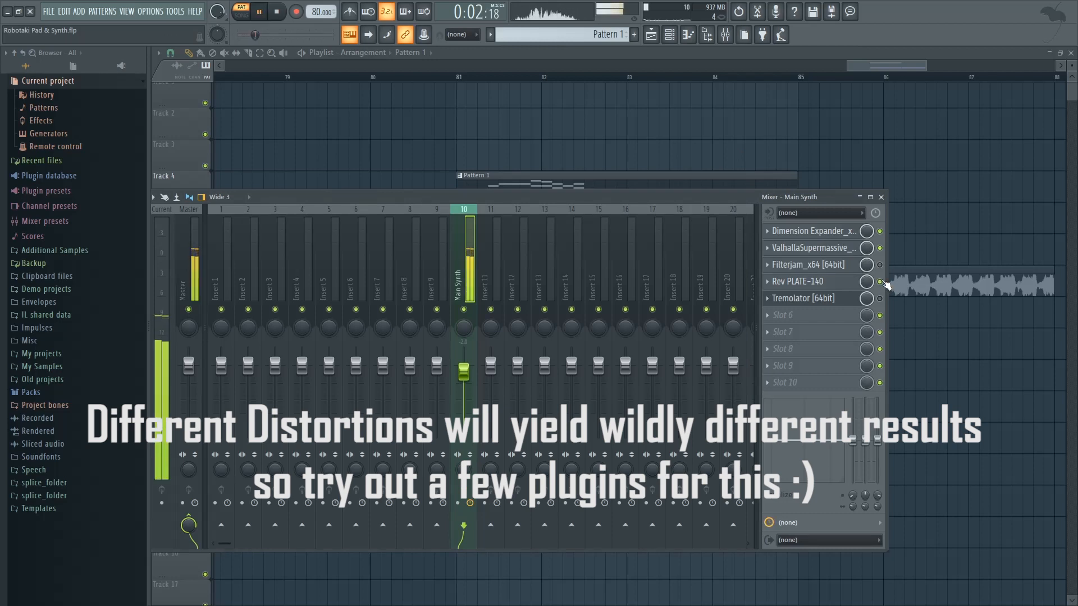
key(space)
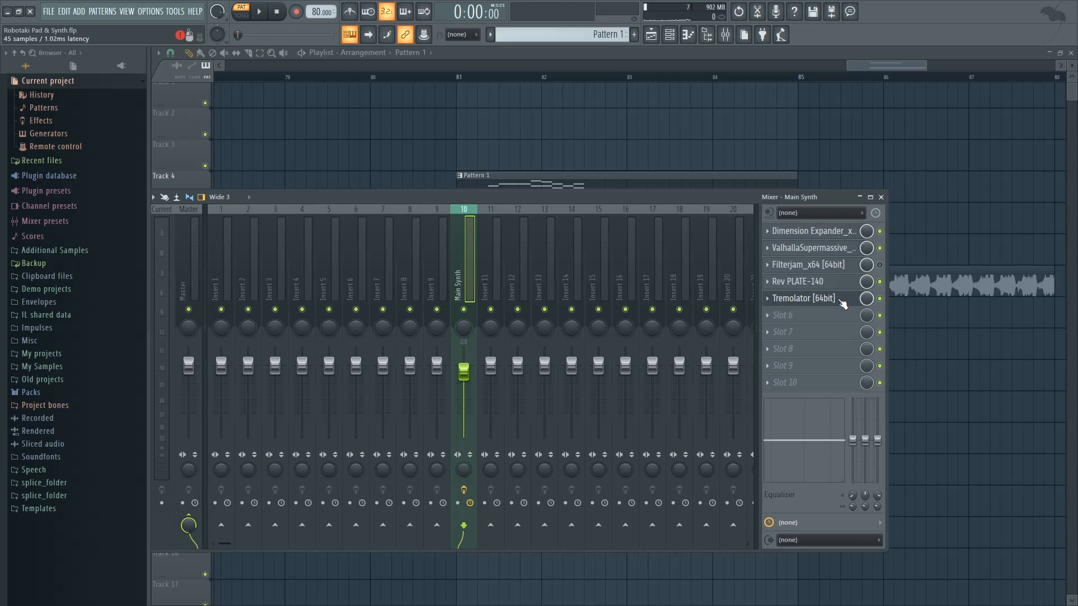
Play the song from bar 81 in the playlist with the Main Synth's Tremolator window open
click(843, 303)
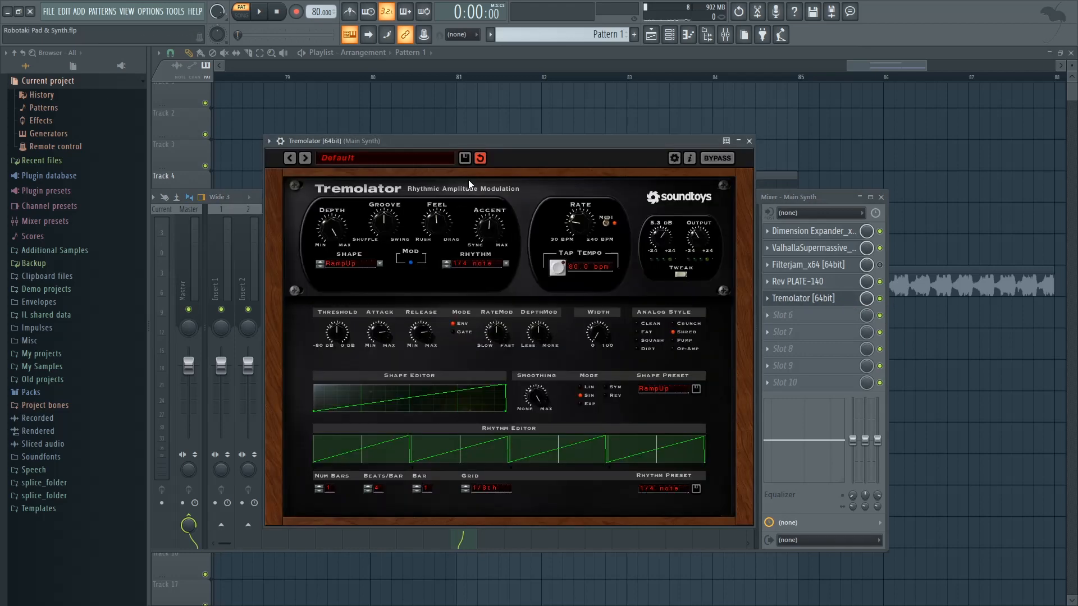
drag(474, 147, 492, 143)
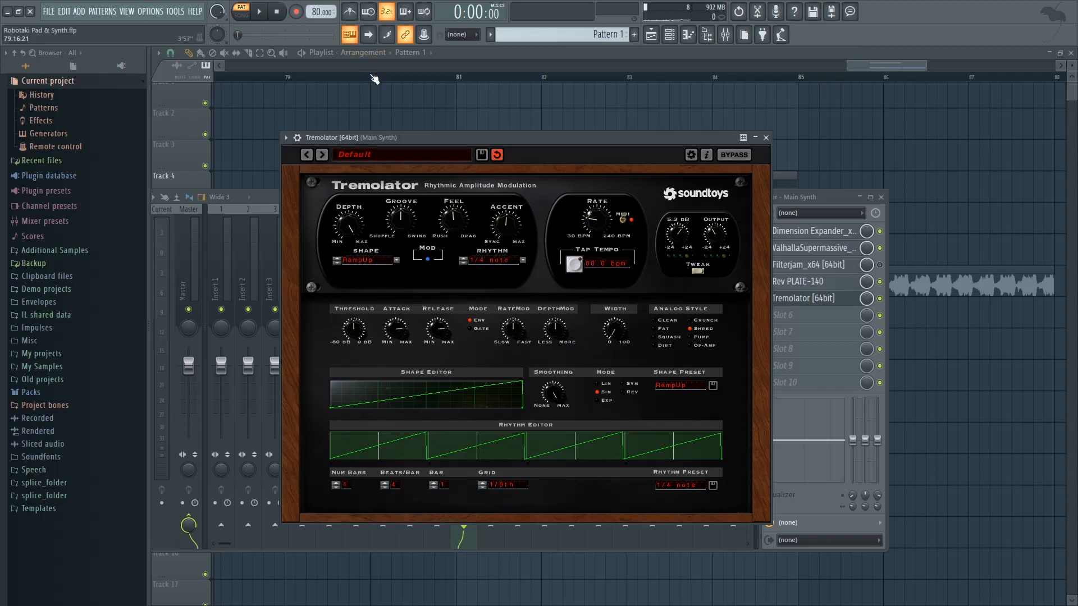
click(372, 78)
click(460, 79)
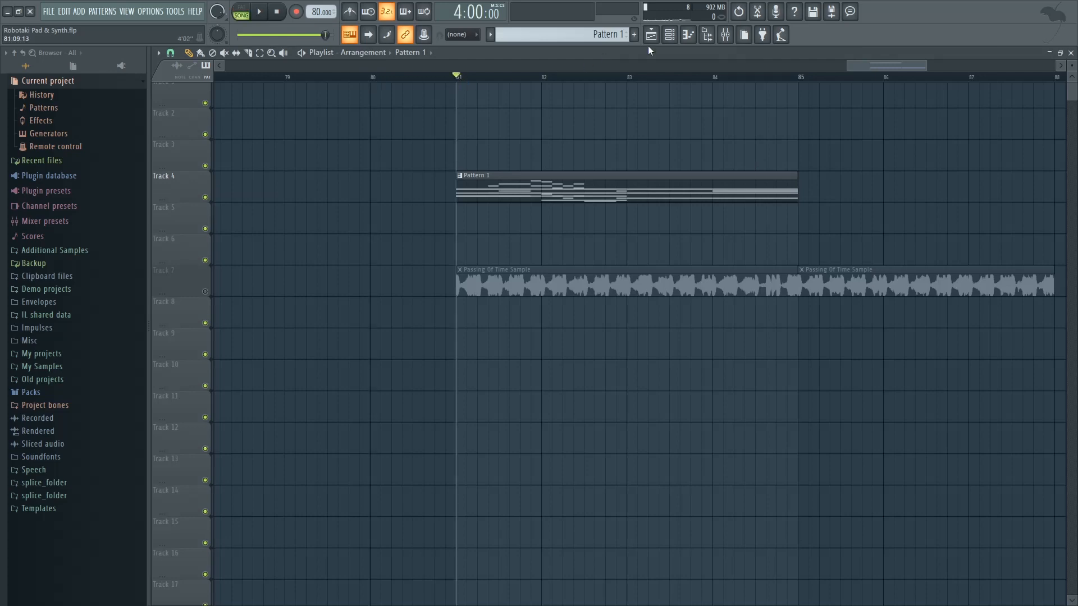
click(725, 34)
key(space)
click(832, 302)
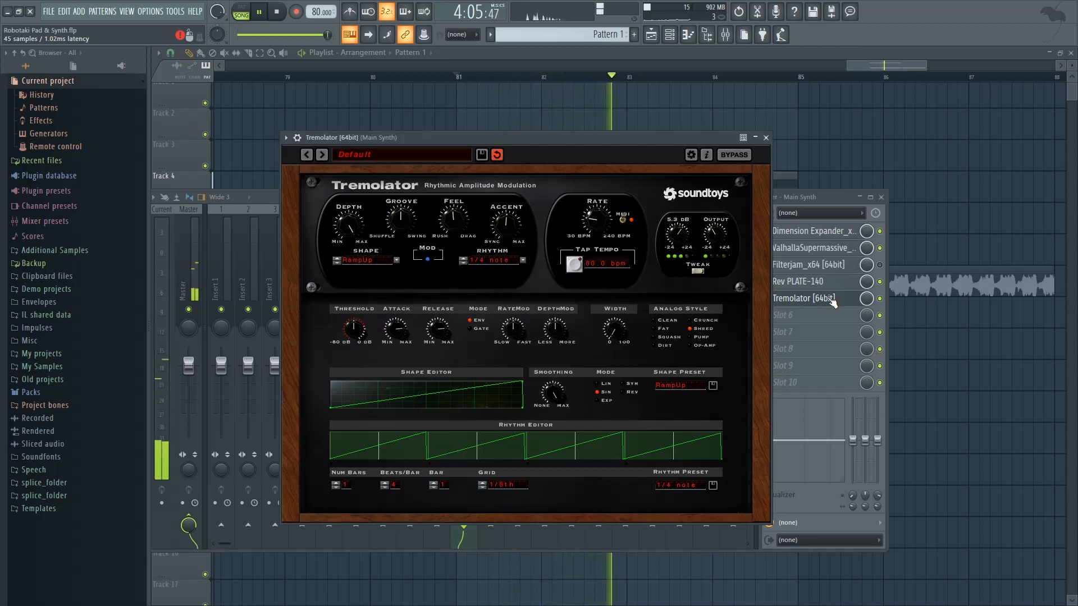
key(space)
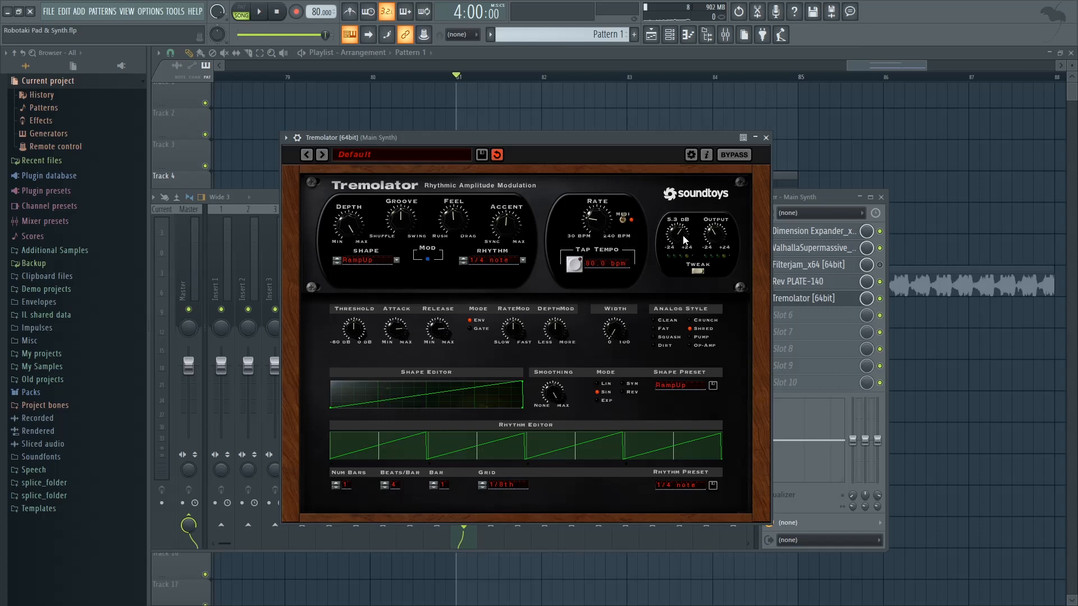
Collapse and reopen the Tremolator's Tweak section, and adjust the Depth amount
drag(647, 139, 642, 136)
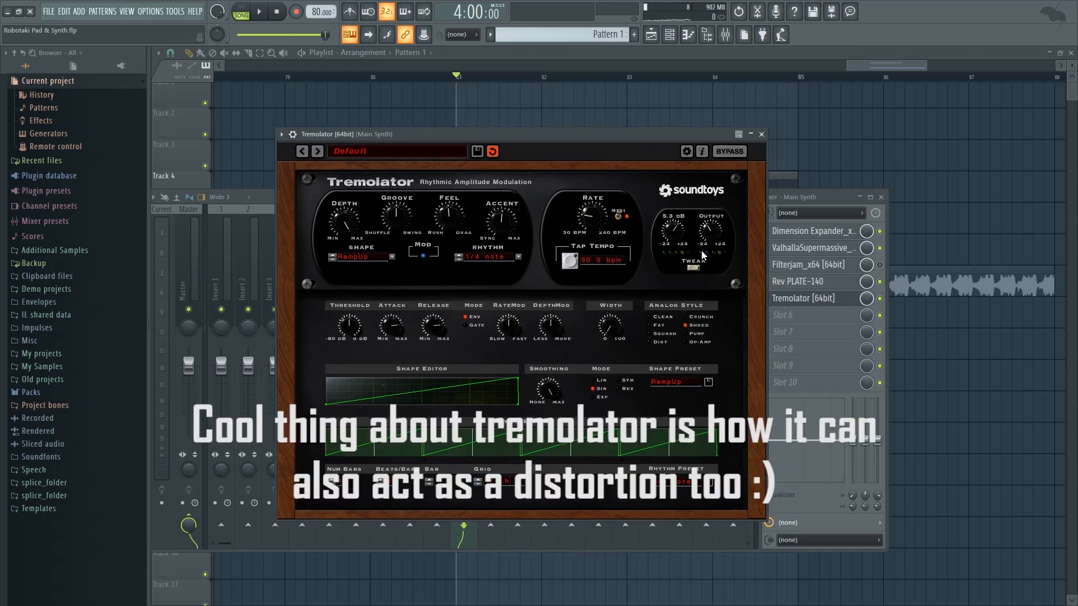
click(693, 269)
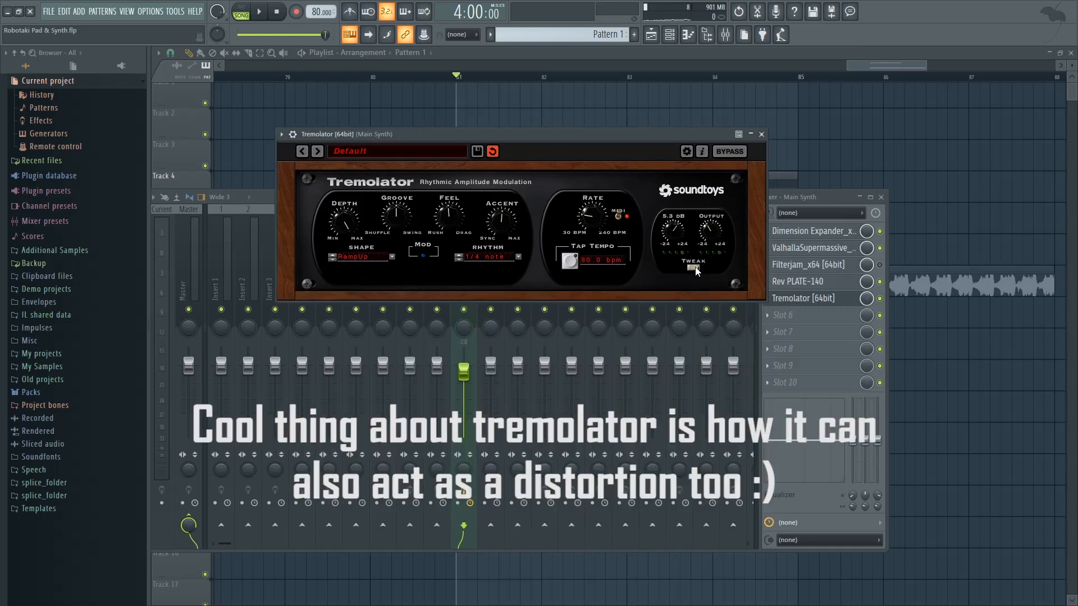
click(695, 269)
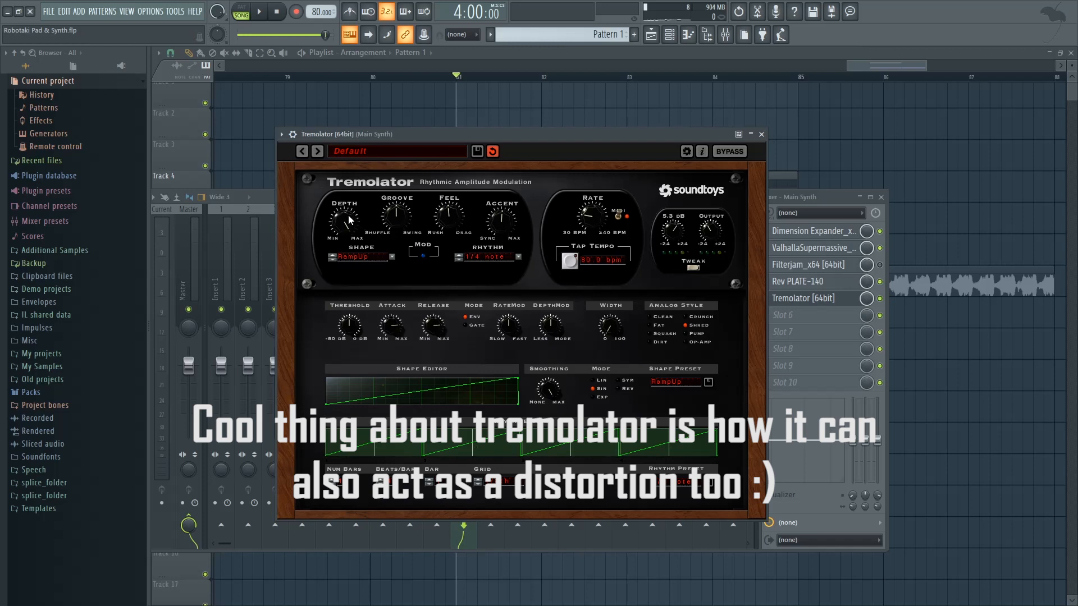
drag(352, 218, 346, 235)
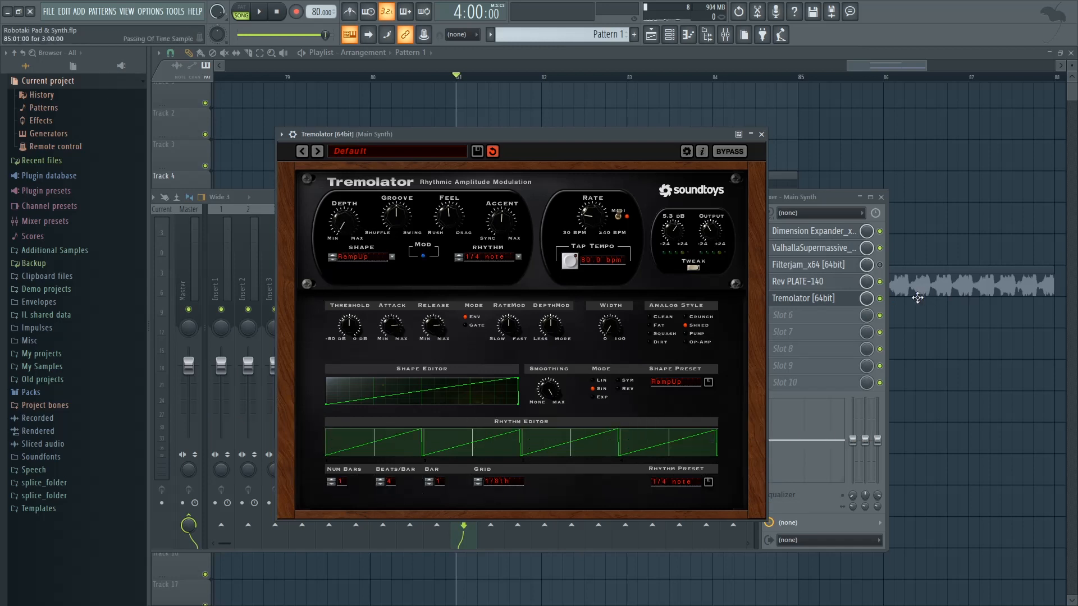
Play the song with the Tremolator slot active on the Main Synth's insert and close the Tremolator window
click(880, 300)
key(space)
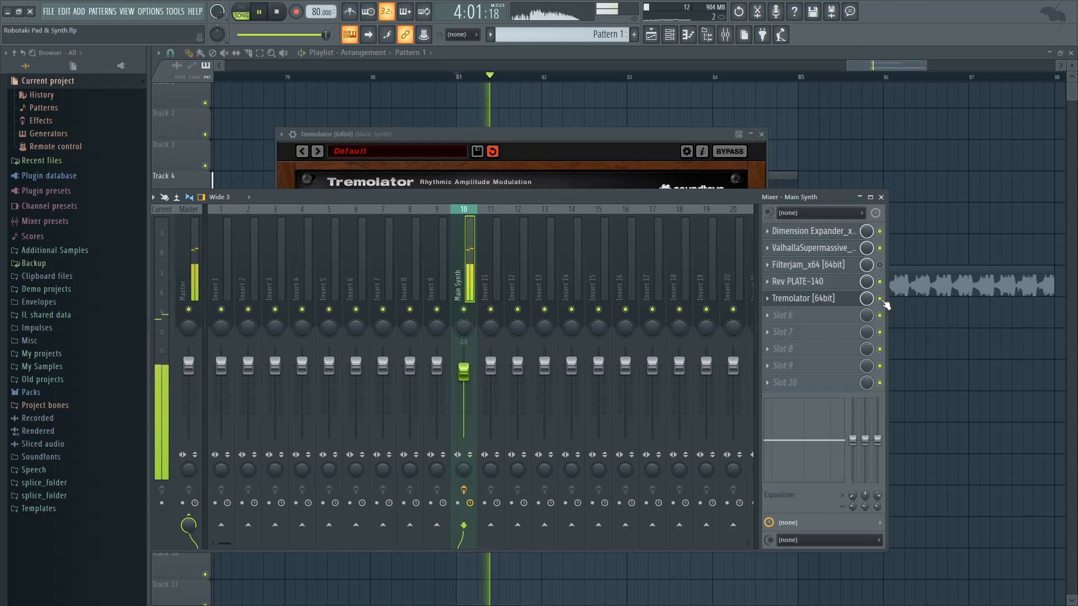
key(space)
click(653, 134)
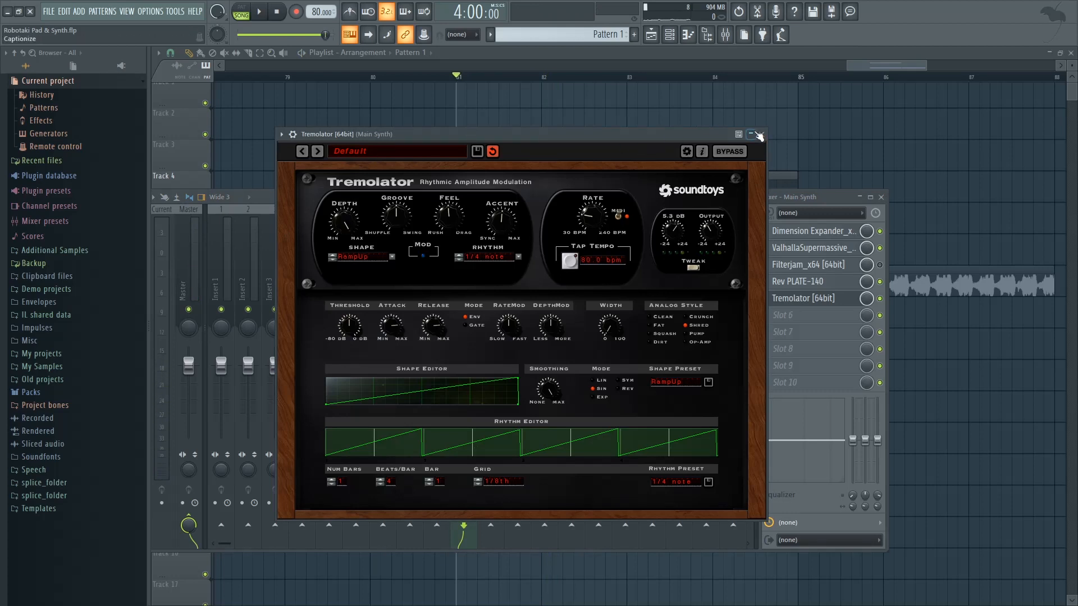
click(761, 134)
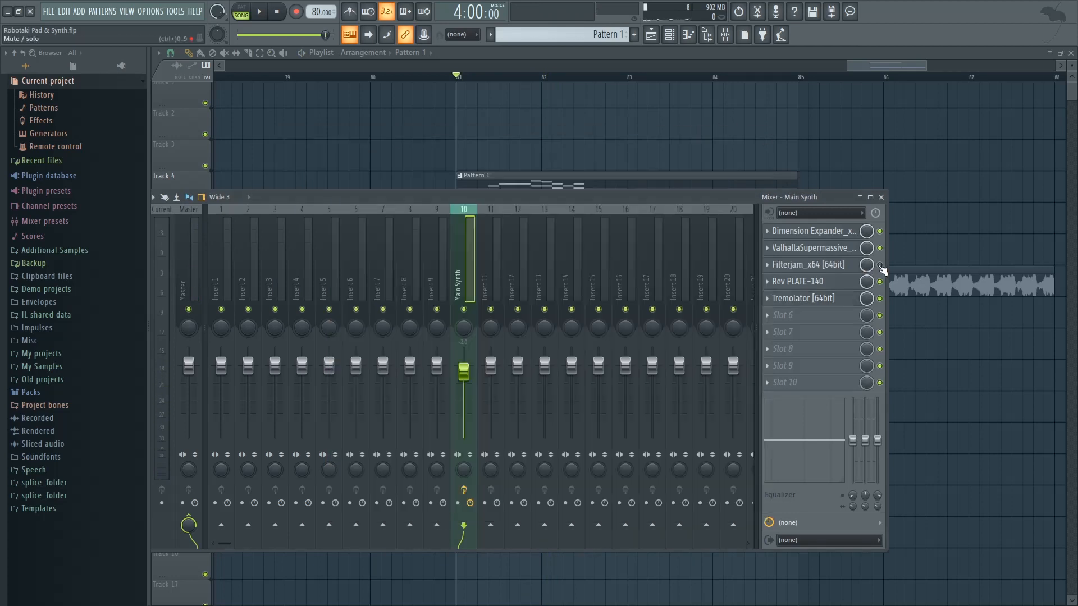
Enable Filterjam on the Main Synth's insert and open it to show its frequency, emphasis and mix settings
click(825, 264)
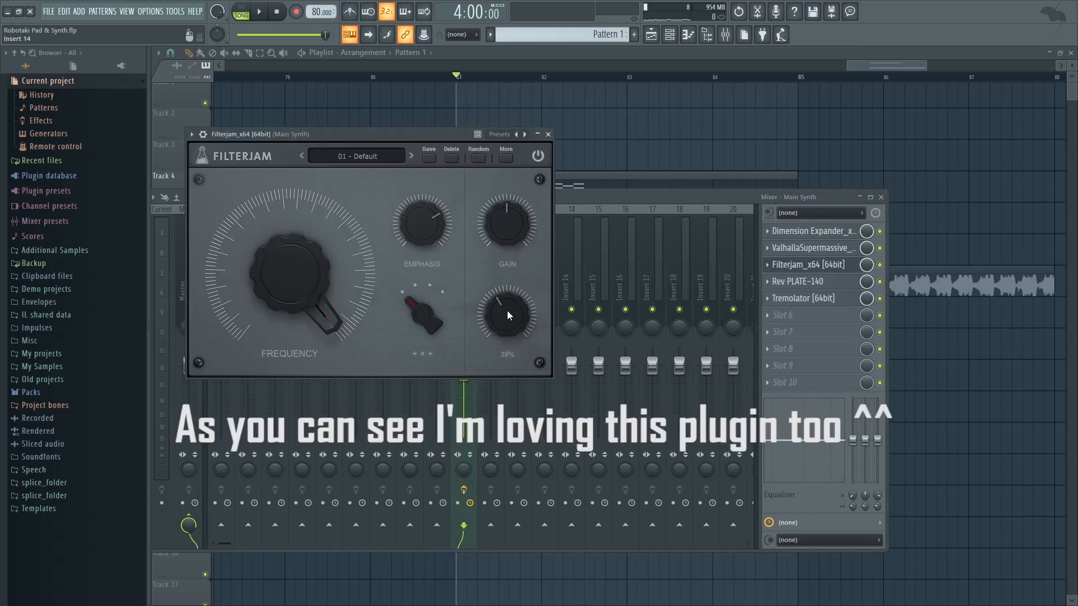
mouse_move(344, 247)
drag(412, 136, 402, 157)
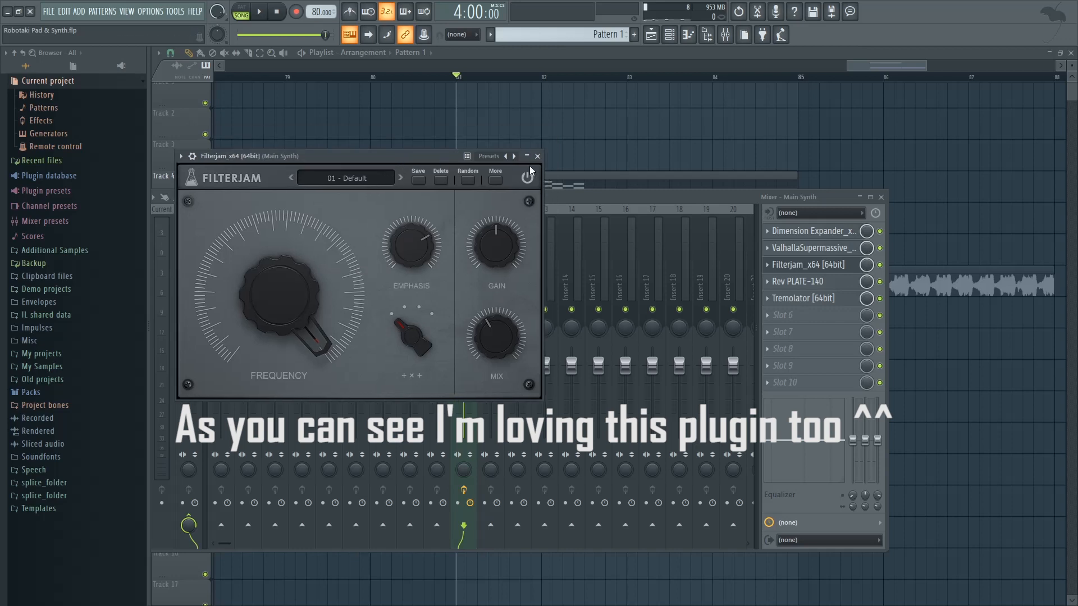
Close Filterjam, move the mixer lower and play the song from bar 81 with the Main Synth's full effect chain
click(537, 157)
drag(534, 194, 527, 234)
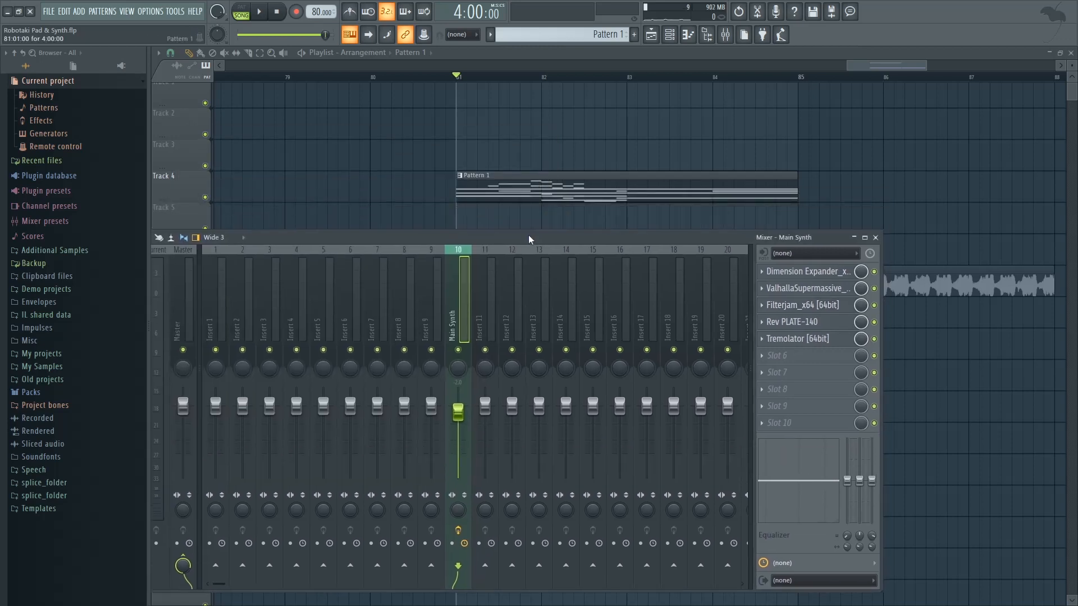
key(space)
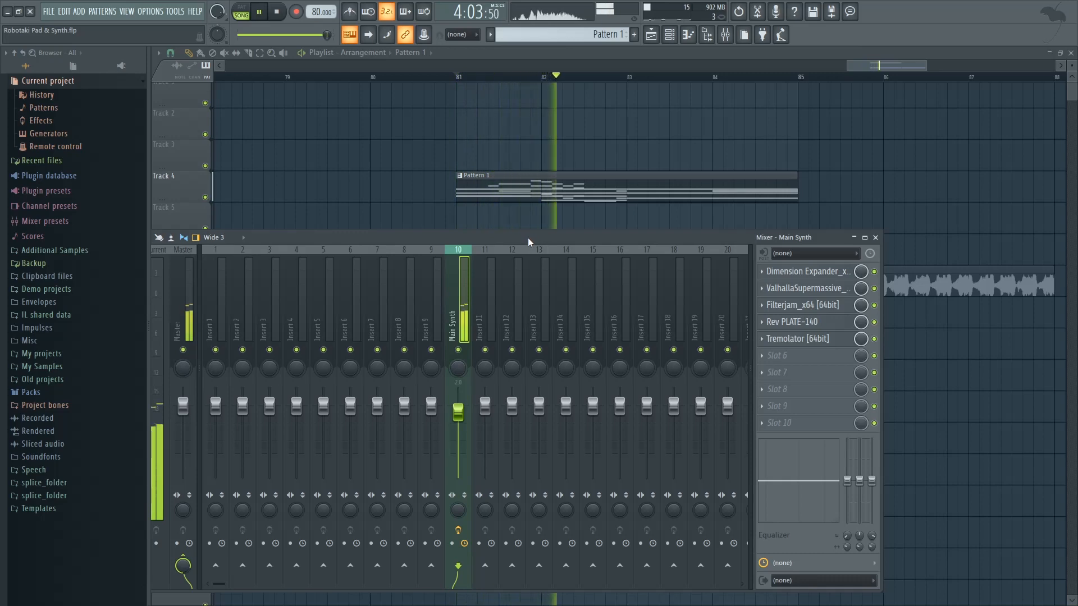
key(space)
Unmute the Backing Pad in the channel rack and play the song from bar 81 with both synths
key(F6)
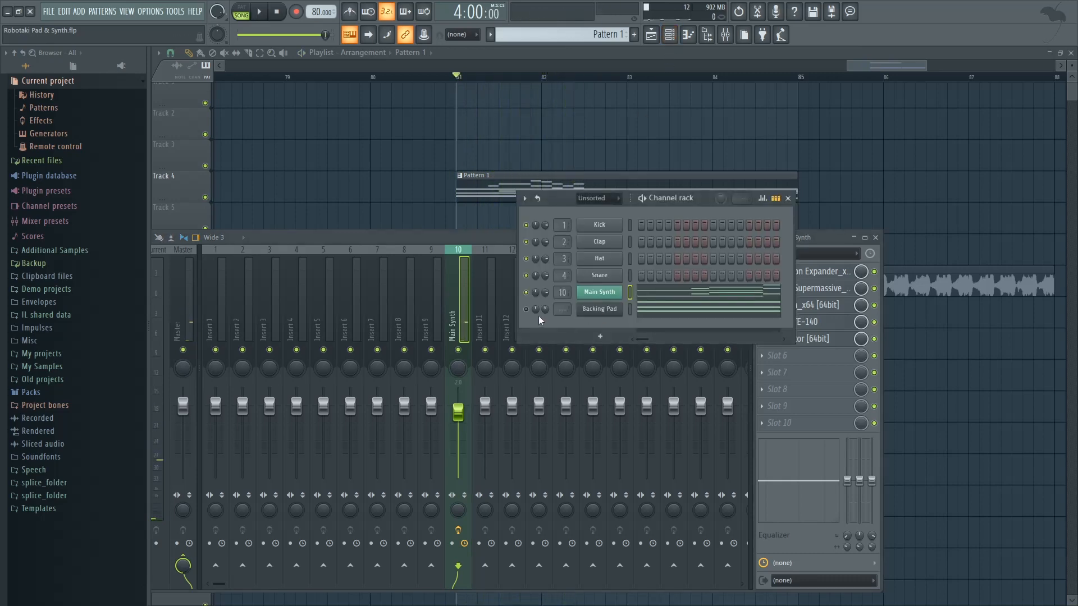
key(space)
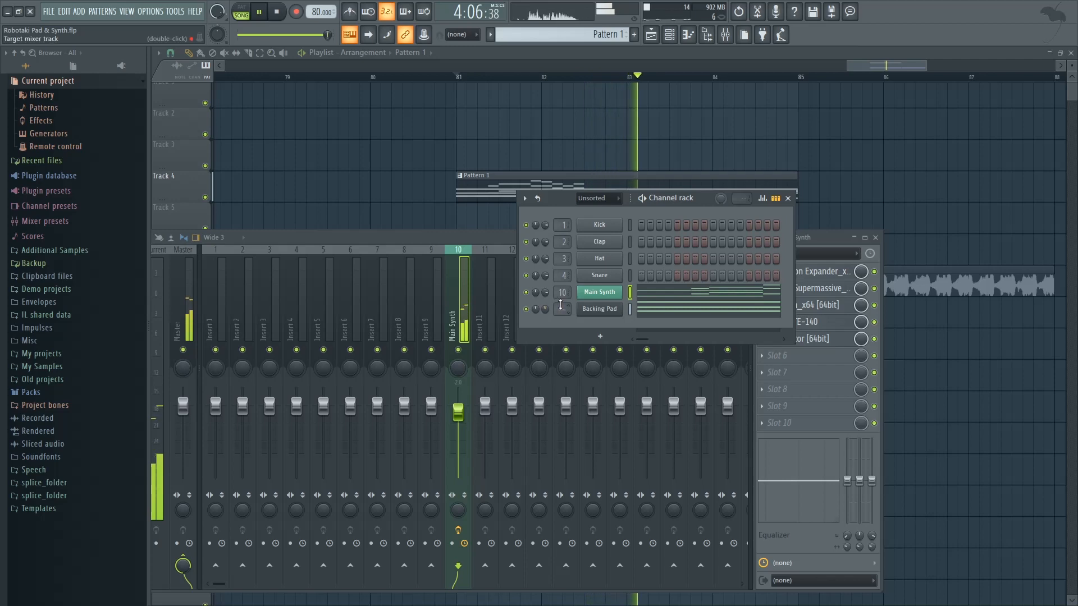
key(space)
Route the Backing Pad to mixer insert 9 and copy the Main Synth's Tremolator onto that insert
drag(568, 310, 568, 287)
click(460, 306)
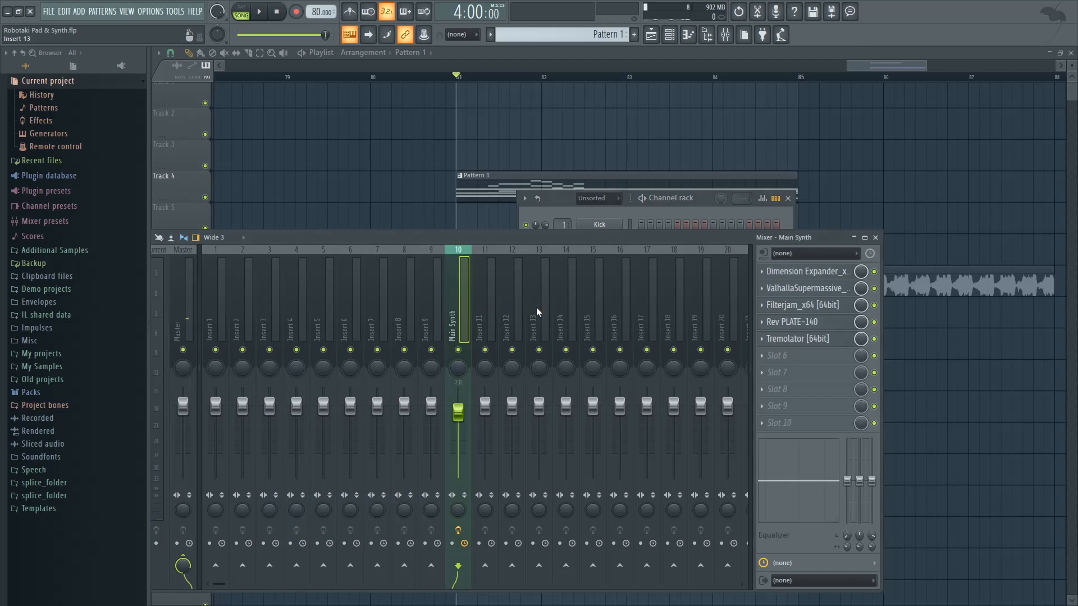
click(762, 339)
drag(805, 406, 433, 304)
Play the song from bar 81 with Tremolator on the Backing Pad's insert, checking the pad's routing in the channel rack
key(space)
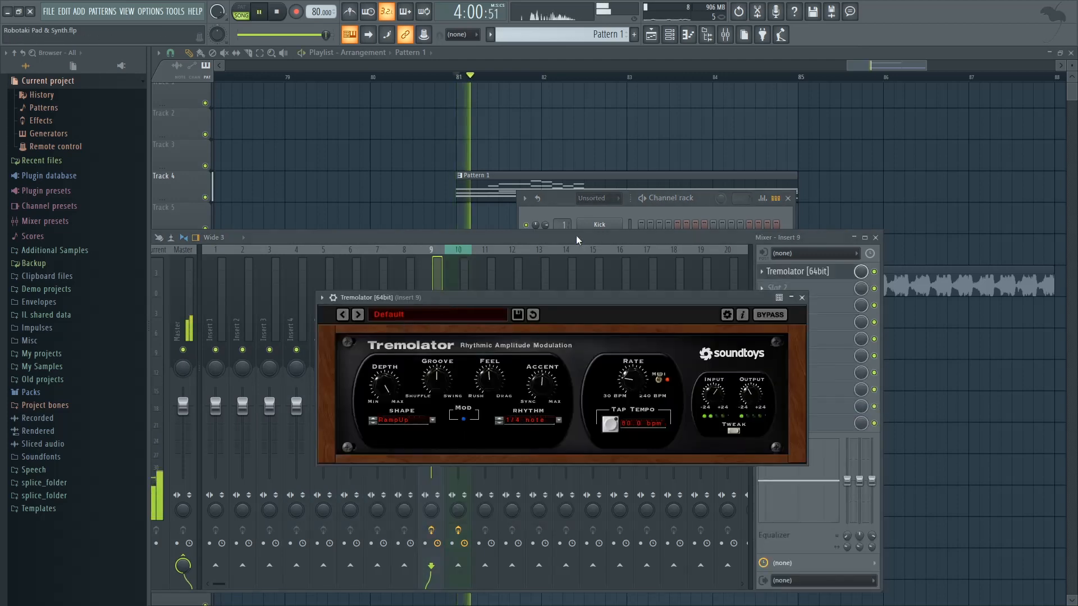
click(562, 207)
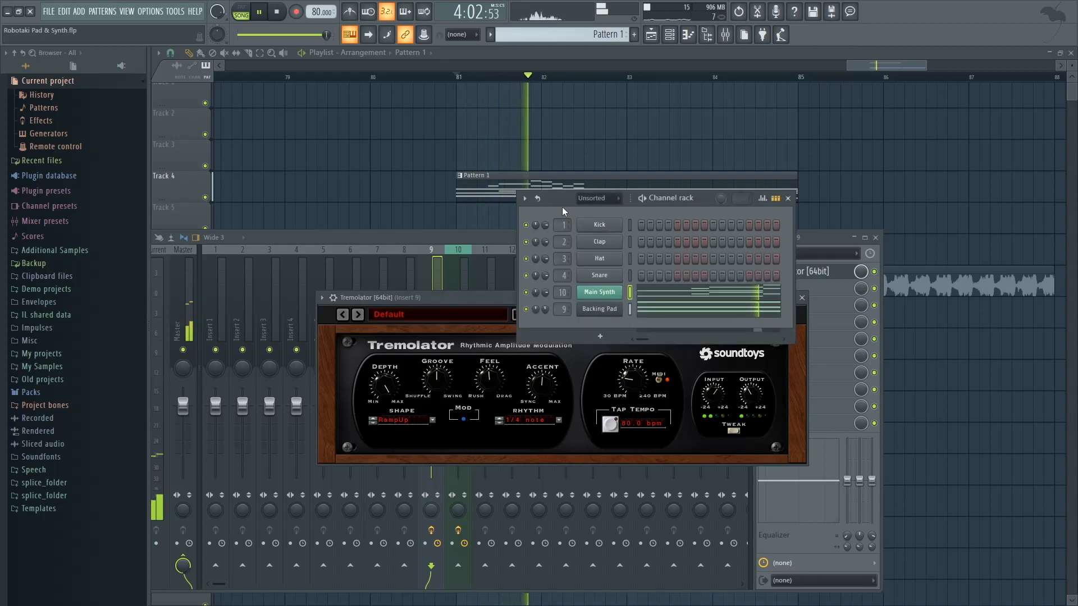
click(490, 240)
key(space)
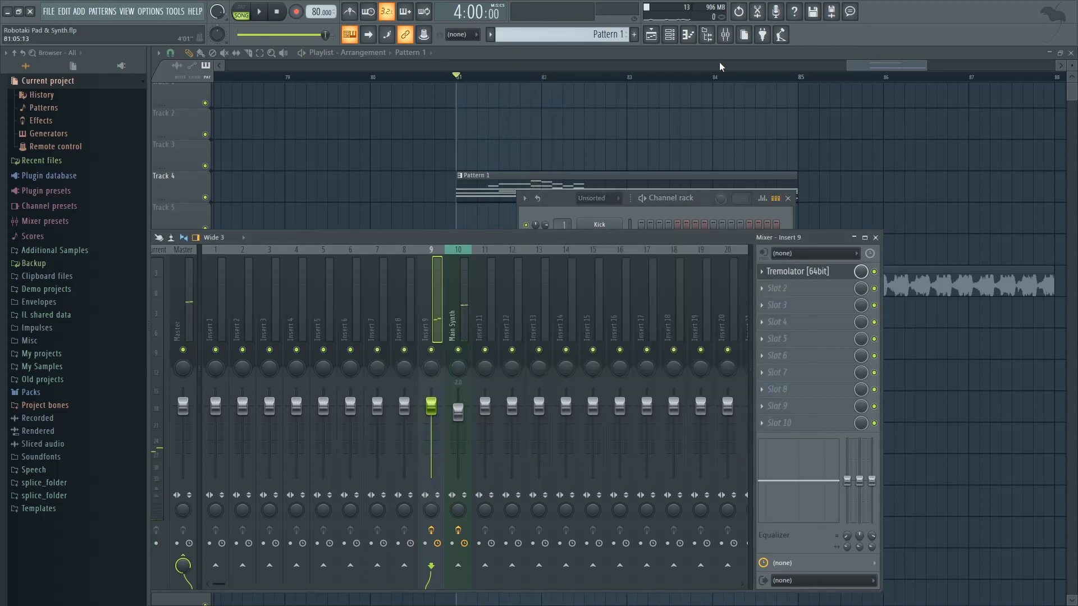
Solo the Passing Of Time Sample on Track 7 and play it from partway through bar 81
click(890, 67)
right_click(205, 292)
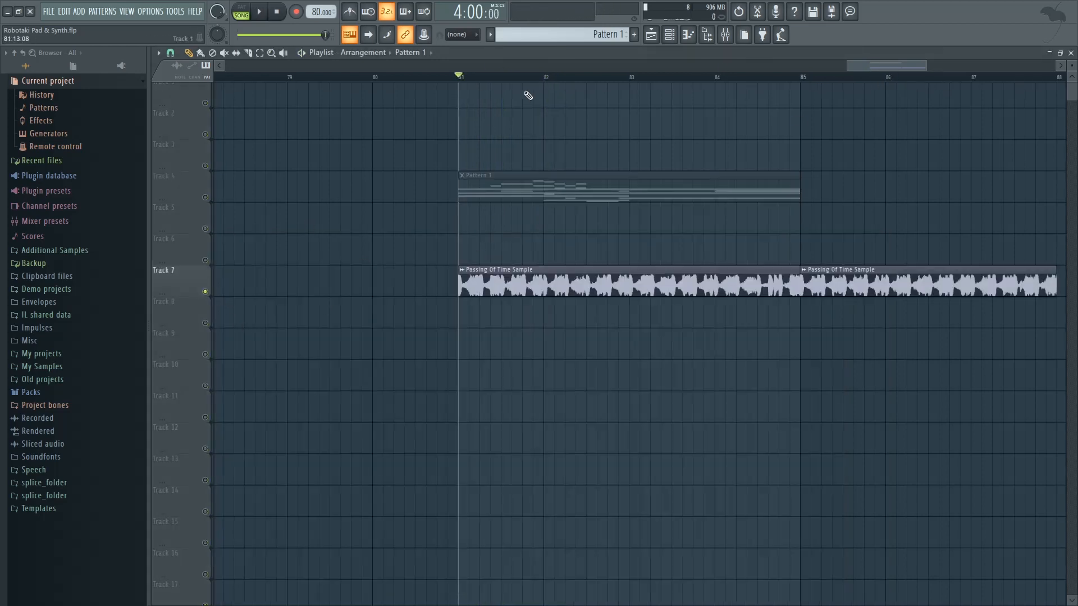
drag(464, 79, 492, 76)
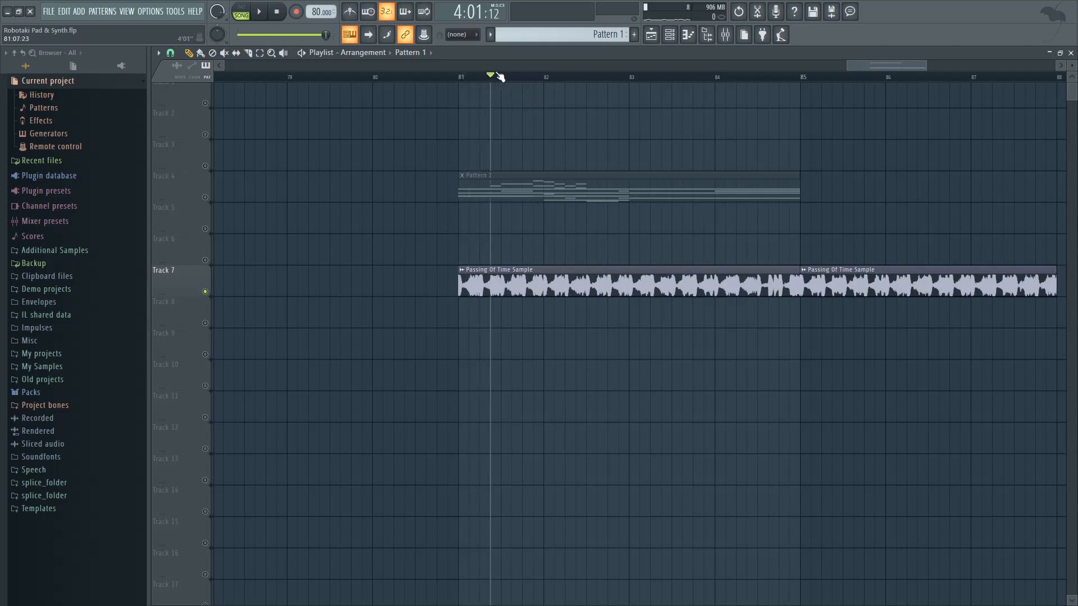
key(space)
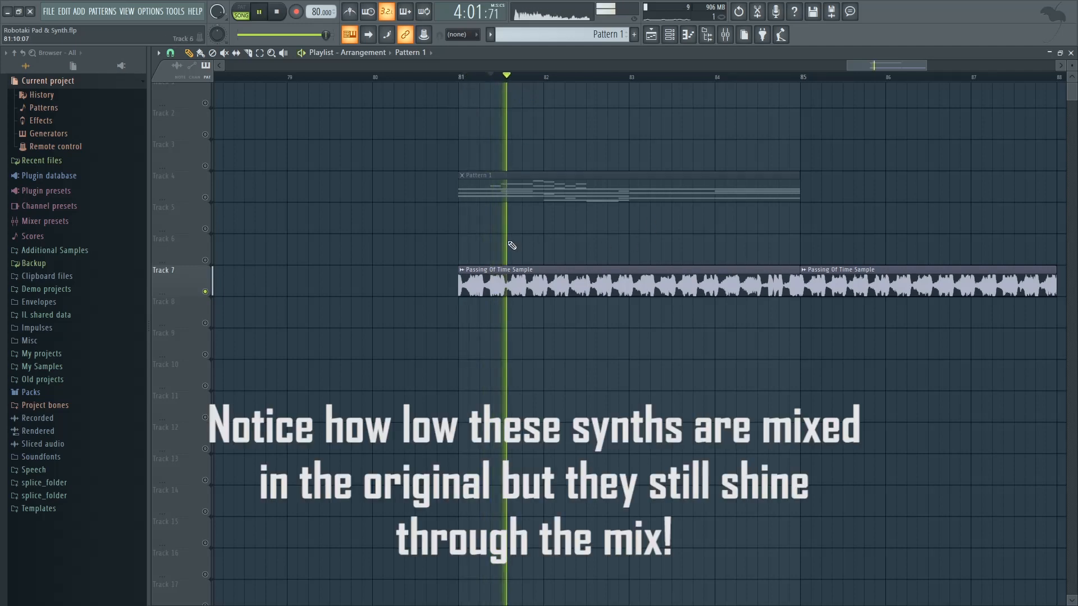
key(space)
Unsolo and mute Track 7, and return the playback position to bar 81
right_click(206, 292)
click(206, 292)
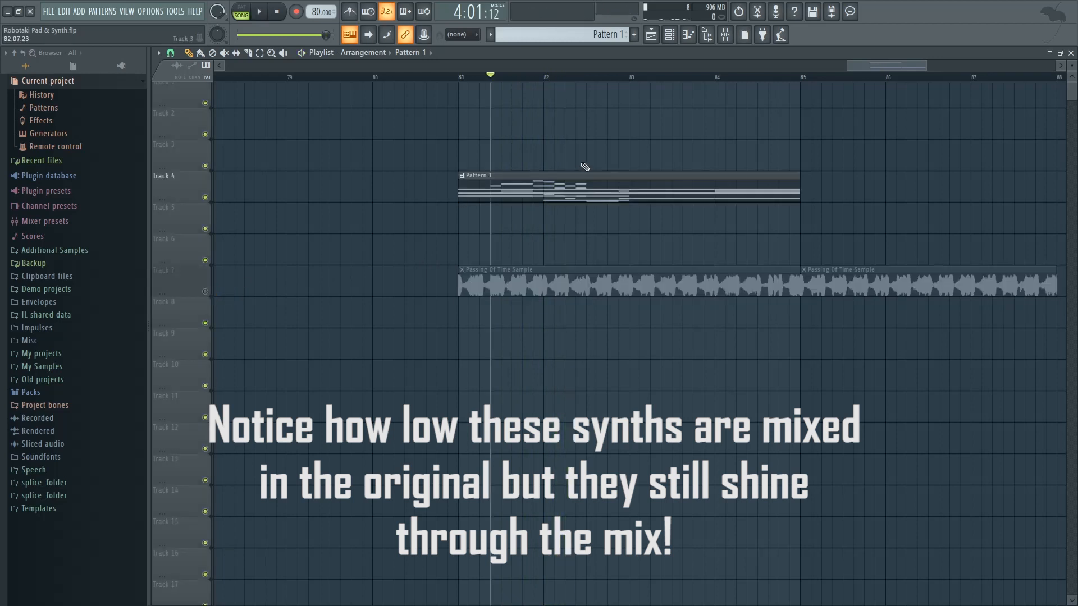
drag(933, 65, 948, 66)
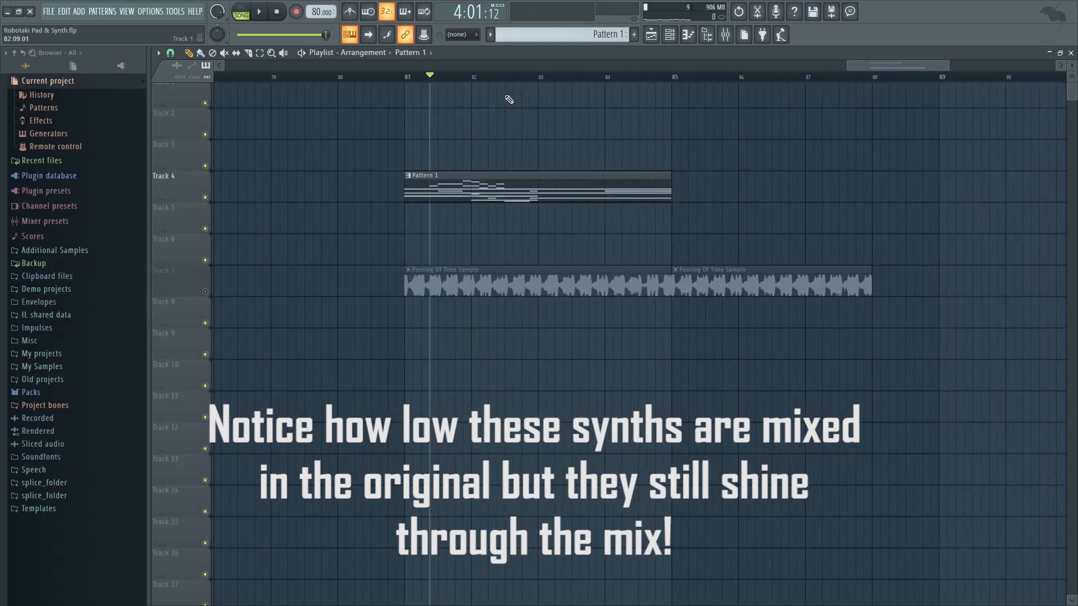
click(406, 76)
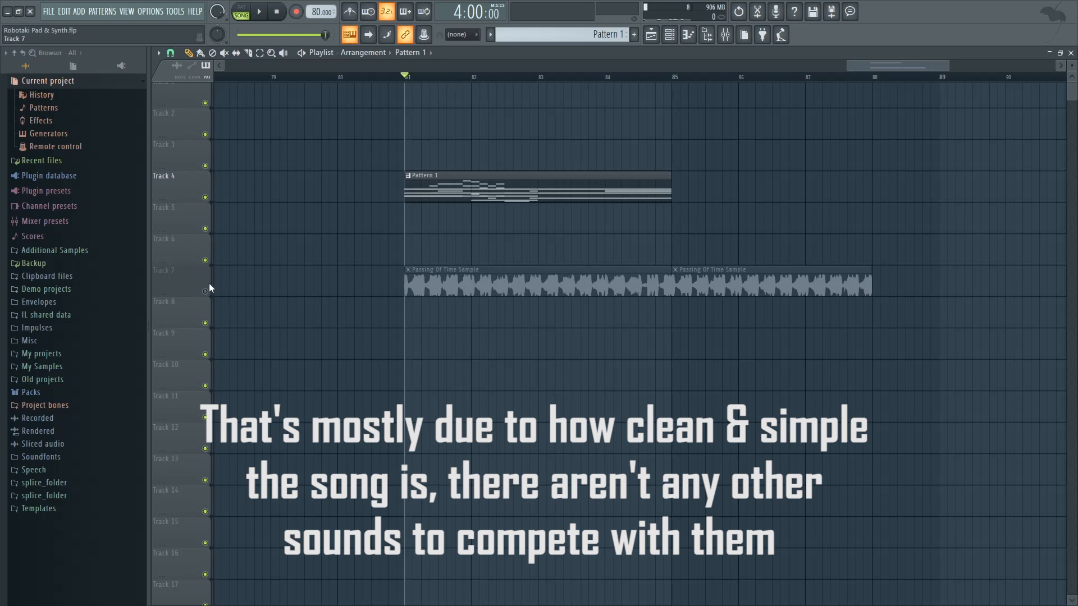